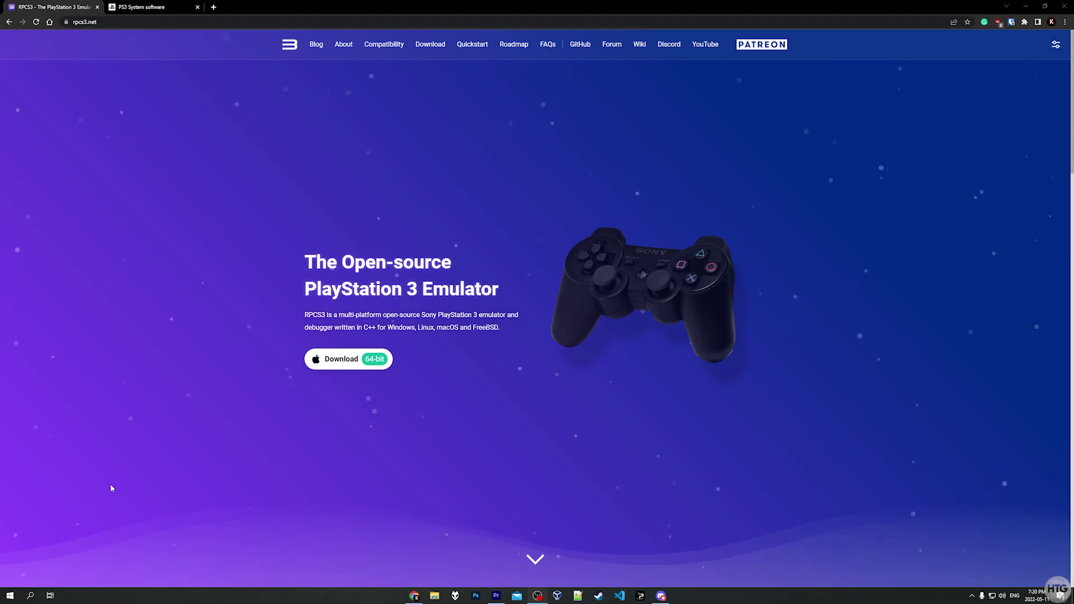
# Download the latest Windows build of RPCS3 from its download page and save the .7z archive to the Desktop.
pyautogui.press('F11')
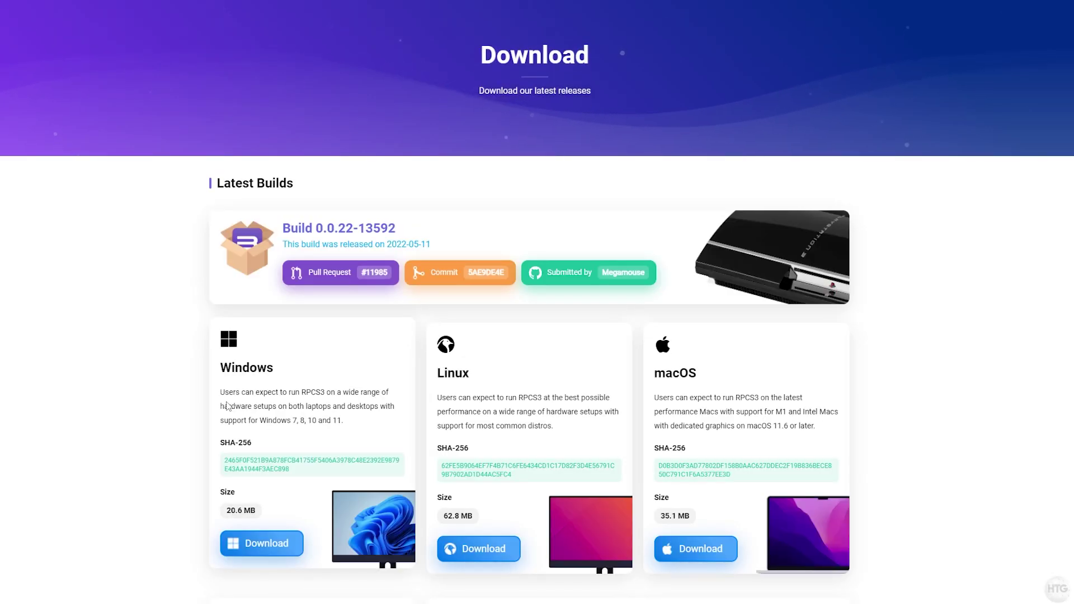
pyautogui.scroll(-4, 200, 392)
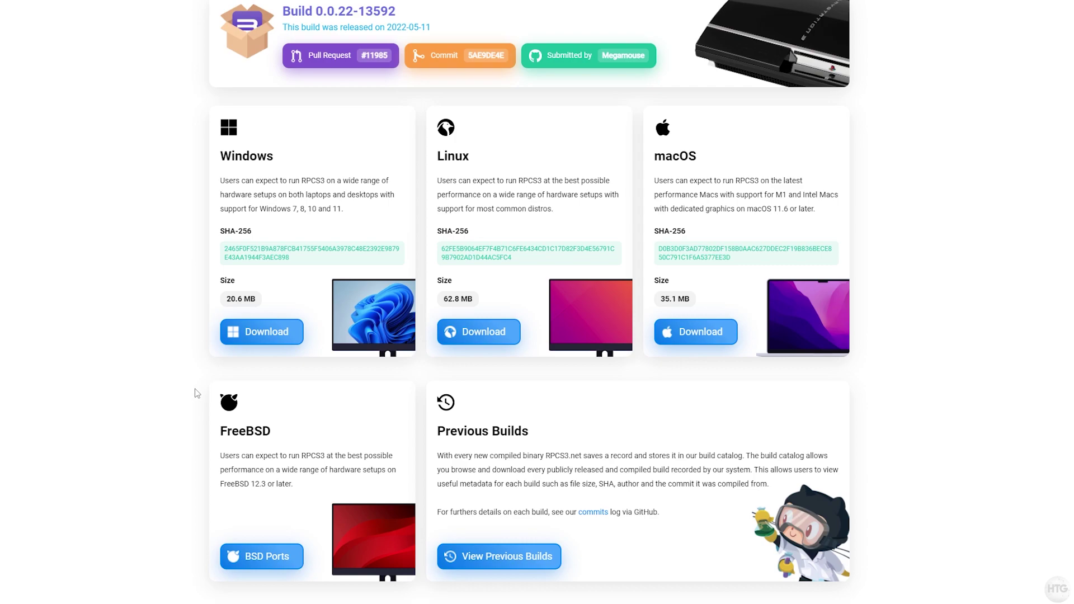
pyautogui.click(280, 334)
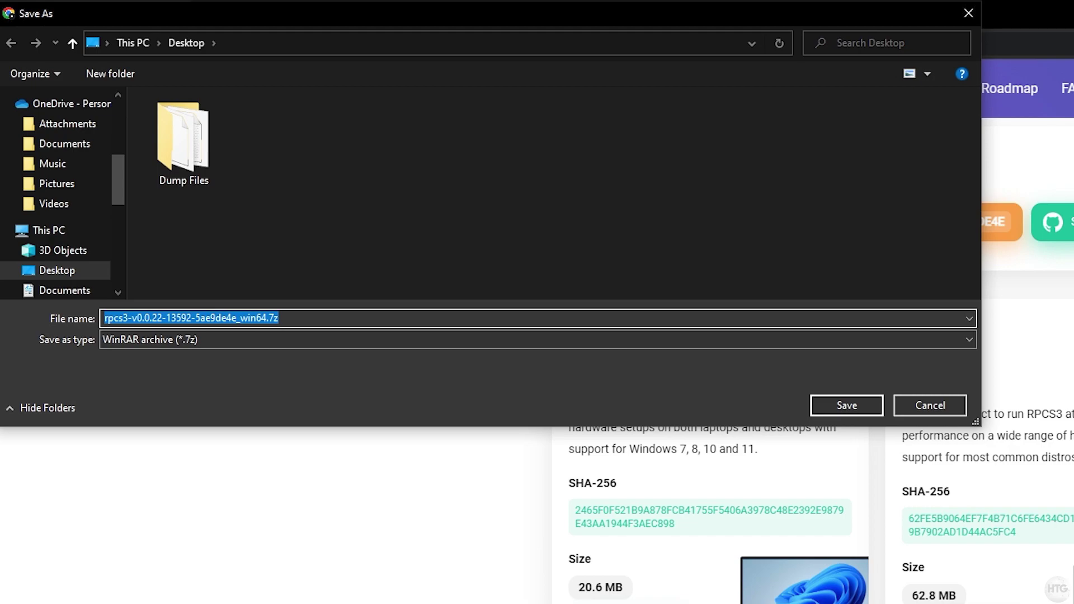
pyautogui.click(837, 404)
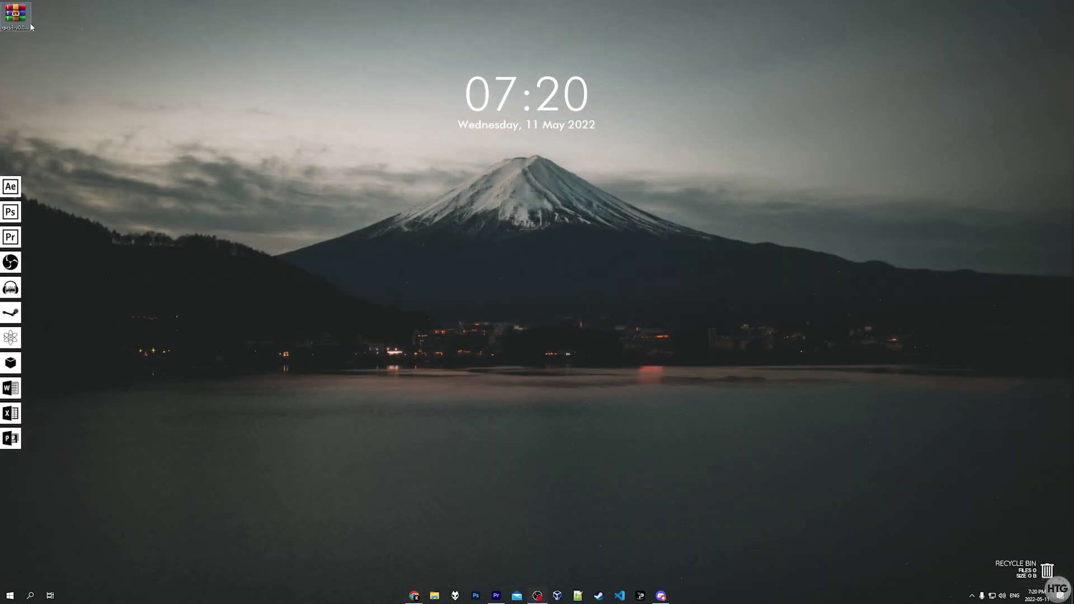
# Extract the RPCS3 archive on the desktop into its own folder, and place the folder beside the archive.
pyautogui.moveTo(31, 26); pyautogui.dragTo(274, 114)
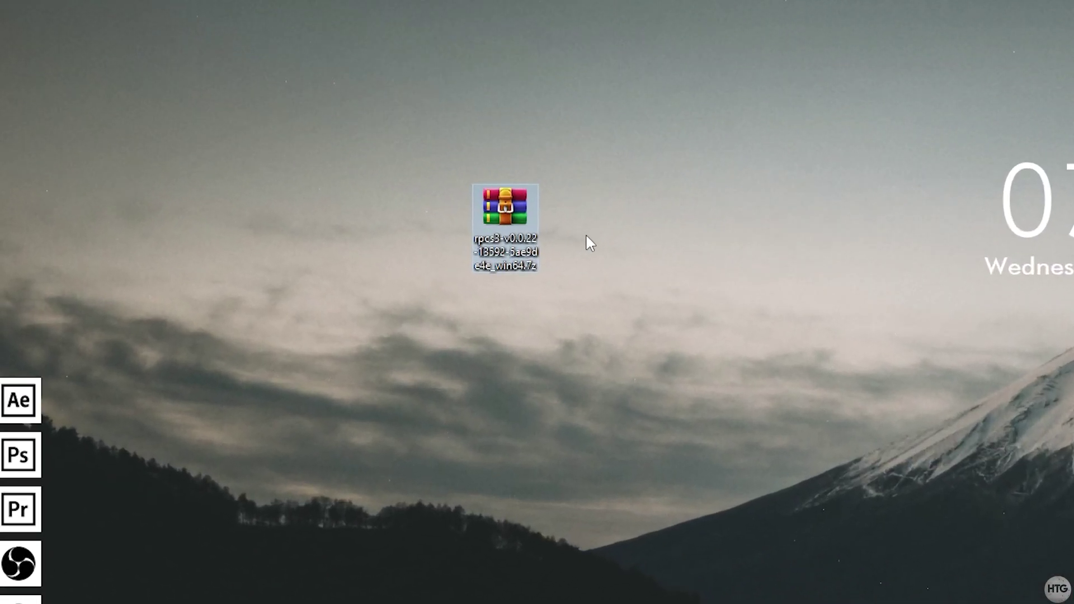
pyautogui.click(586, 237)
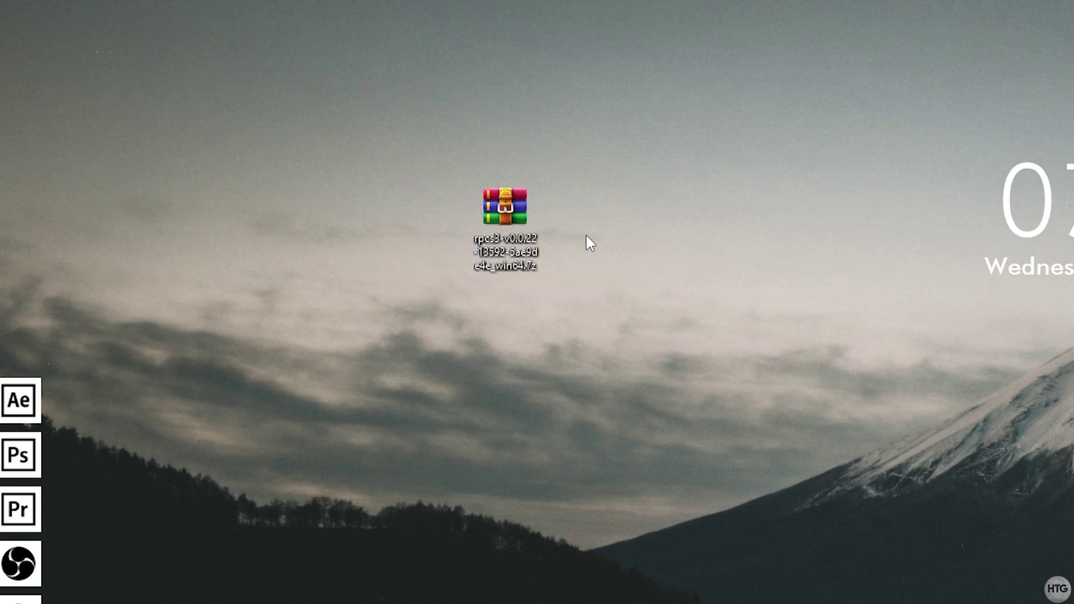
pyautogui.rightClick(515, 234)
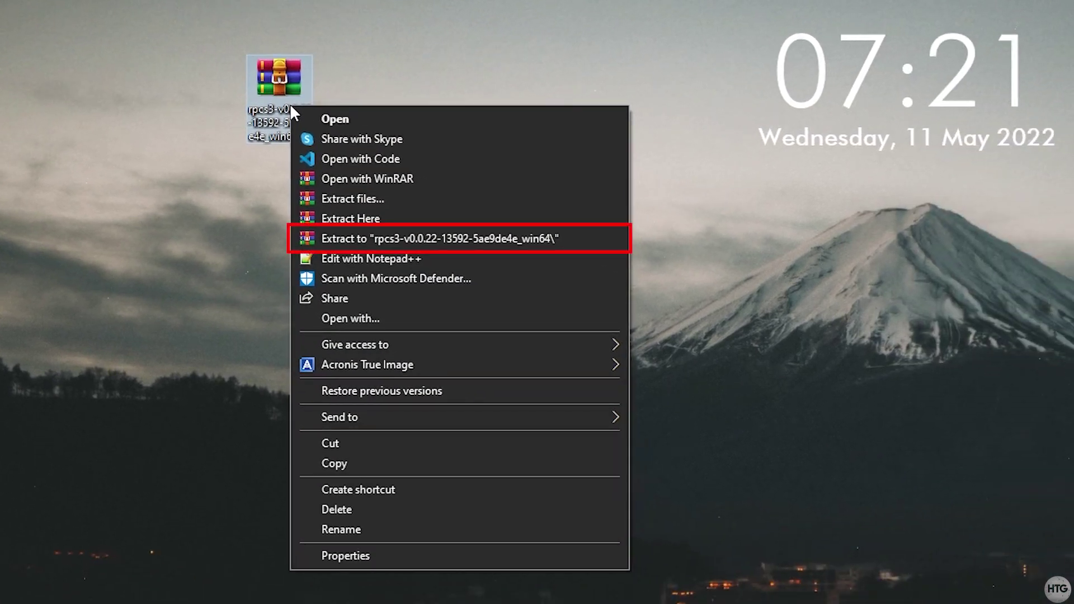
pyautogui.click(609, 240)
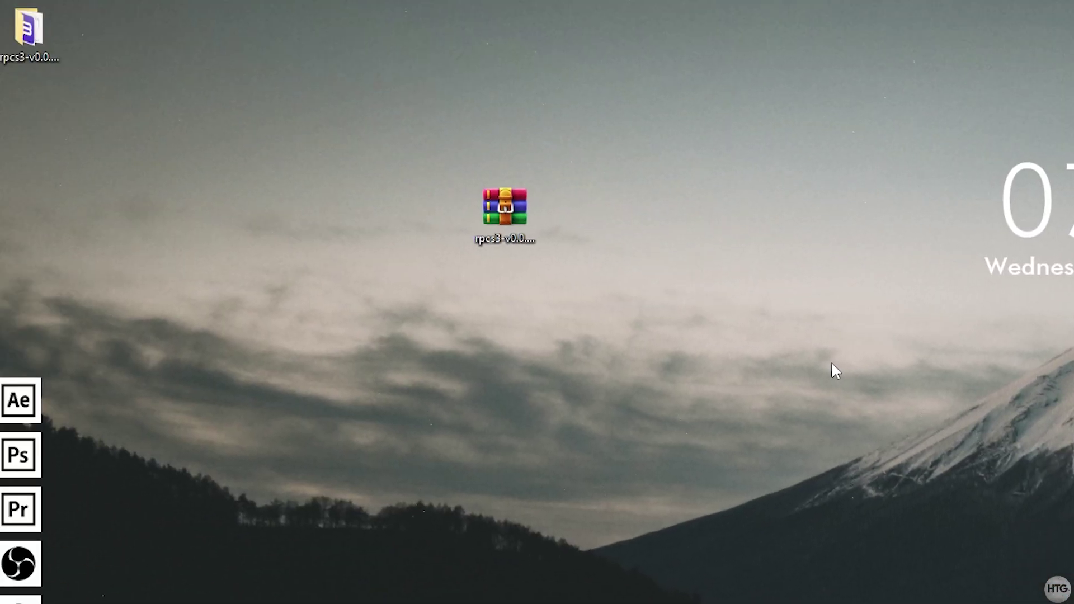
pyautogui.moveTo(28, 28); pyautogui.dragTo(439, 206)
pyautogui.click(478, 310)
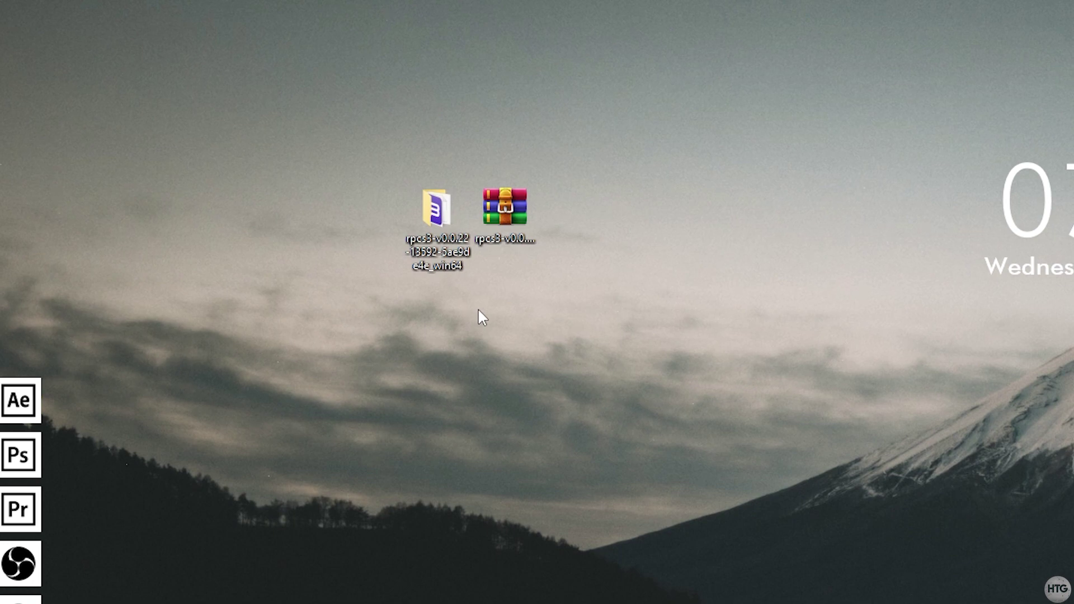
# Launch rpcs3.exe from the extracted folder and continue past the welcome dialog, confirming that the Quickstart guide has been read.
pyautogui.doubleClick(442, 241)
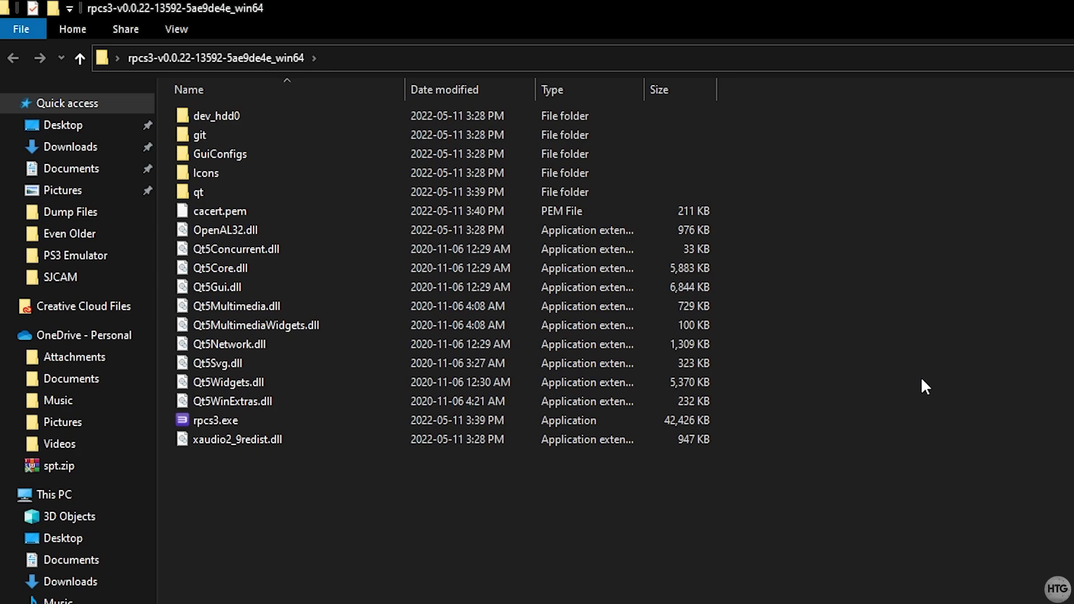
pyautogui.click(242, 423)
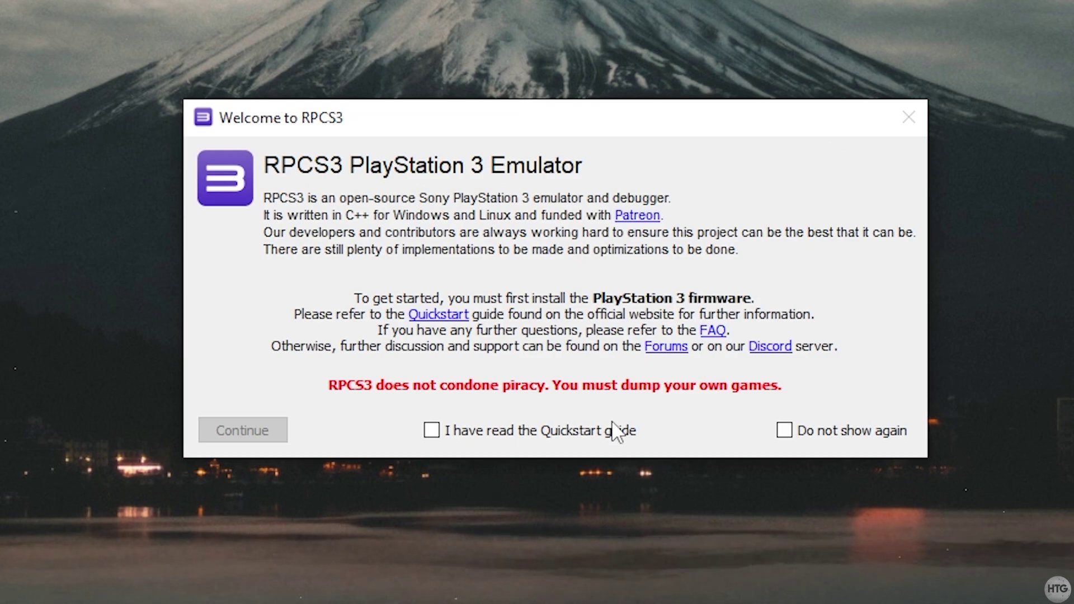
pyautogui.click(497, 437)
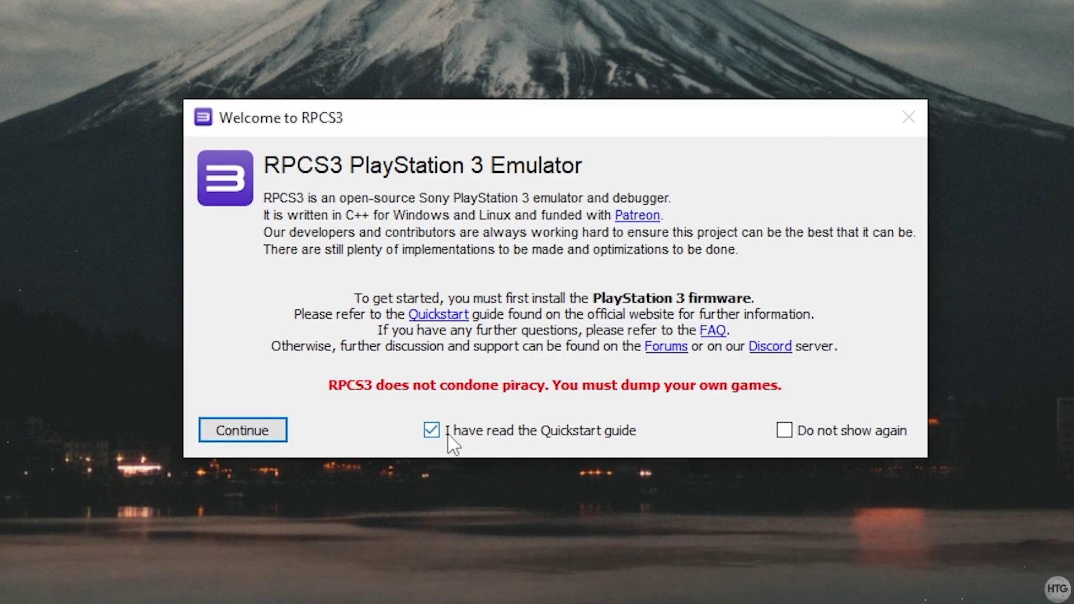
pyautogui.click(273, 433)
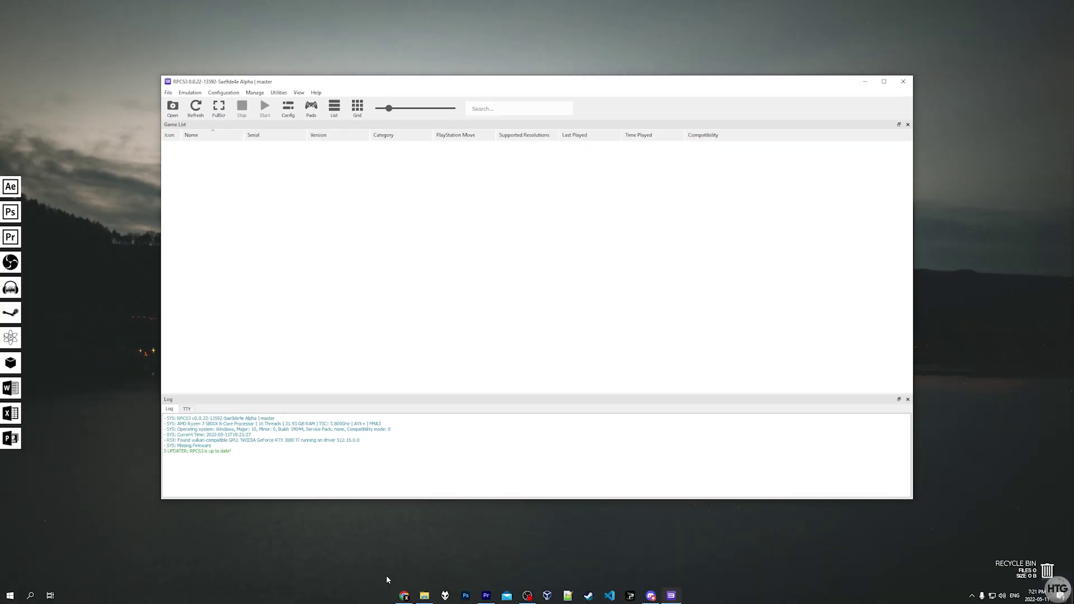
# Switch to Chrome and try to download the PS3 system software update from the PlayStation support page.
pyautogui.click(404, 596)
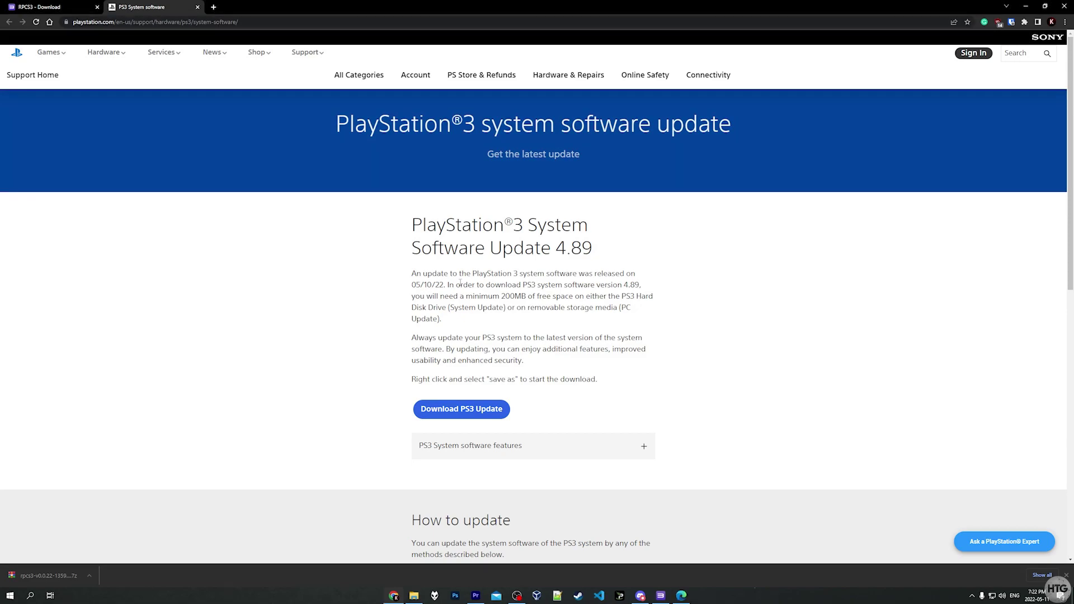
pyautogui.click(502, 412)
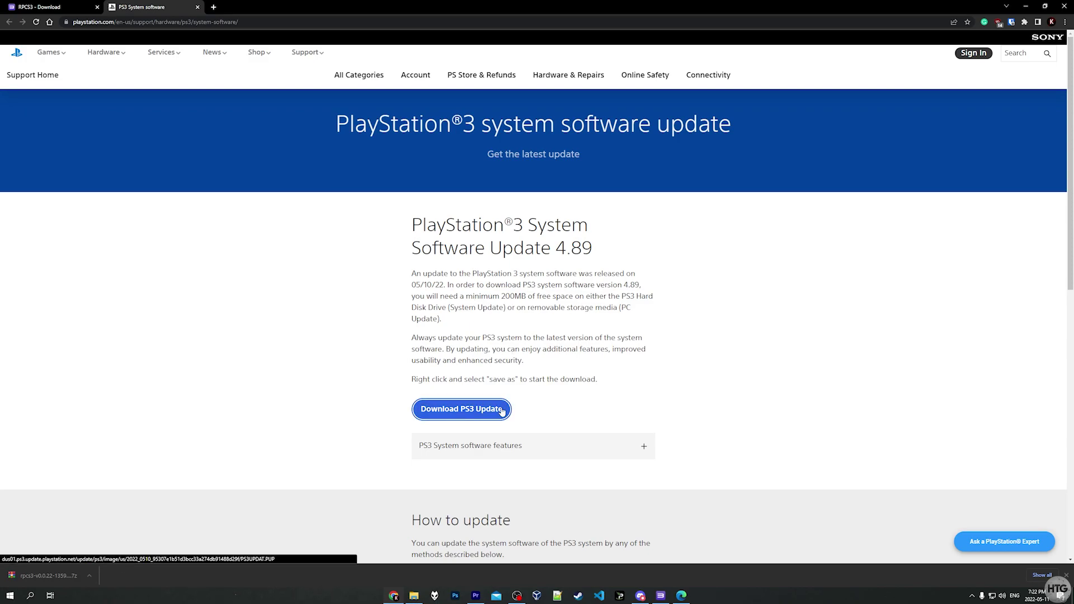
pyautogui.click(502, 411)
pyautogui.click(502, 412)
pyautogui.click(502, 411)
pyautogui.click(502, 411)
pyautogui.click(502, 411)
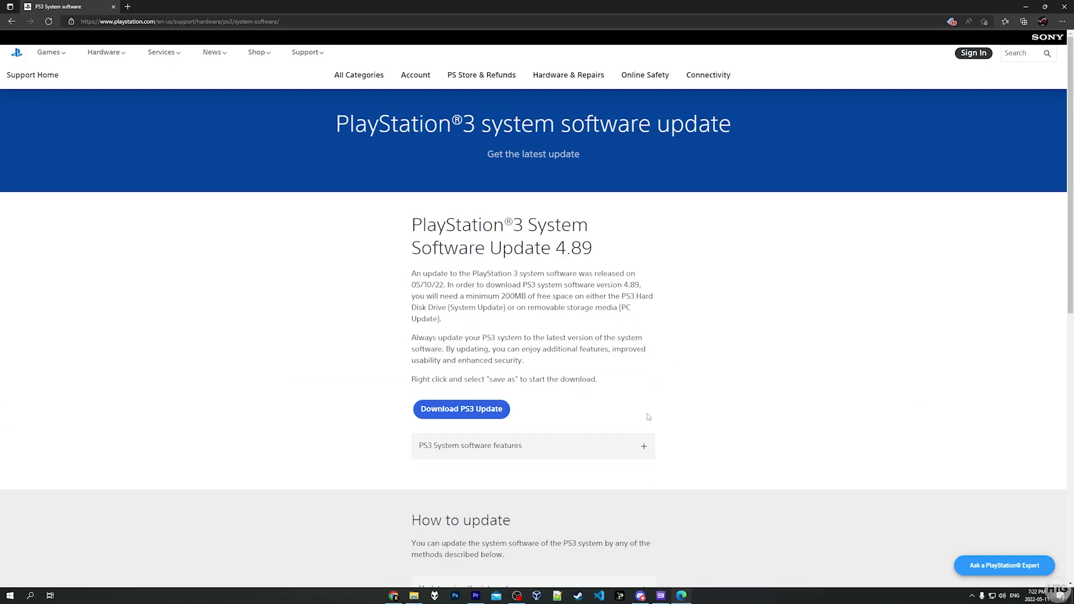
# Download the PS3 update from the PlayStation support page in Edge and keep PS3UPDAT.PUP despite the security warning.
pyautogui.click(502, 409)
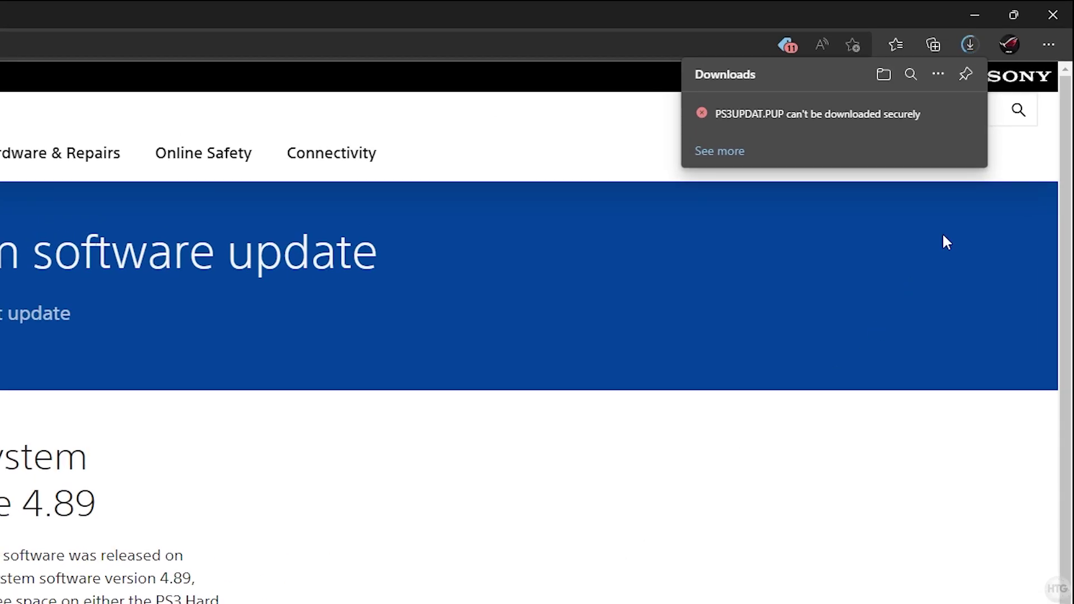
pyautogui.moveTo(974, 120)
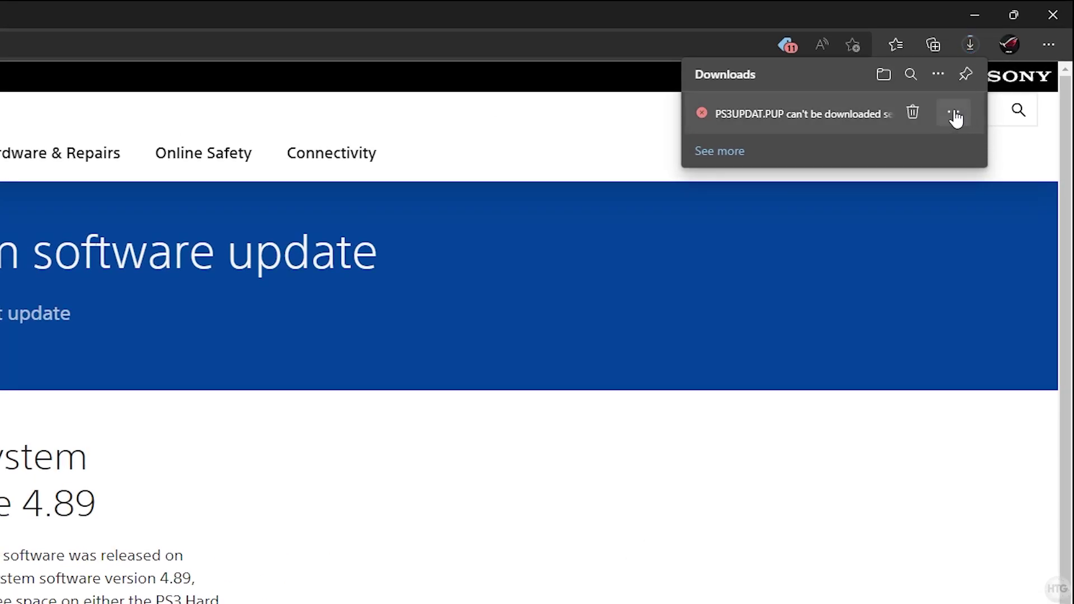
pyautogui.click(954, 113)
pyautogui.click(915, 169)
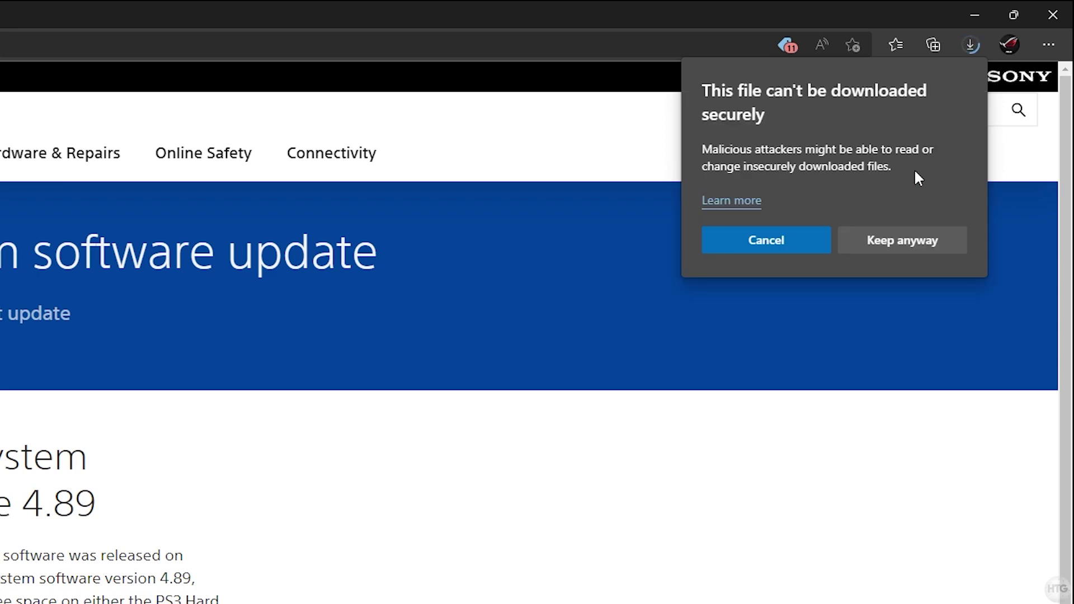
pyautogui.click(946, 235)
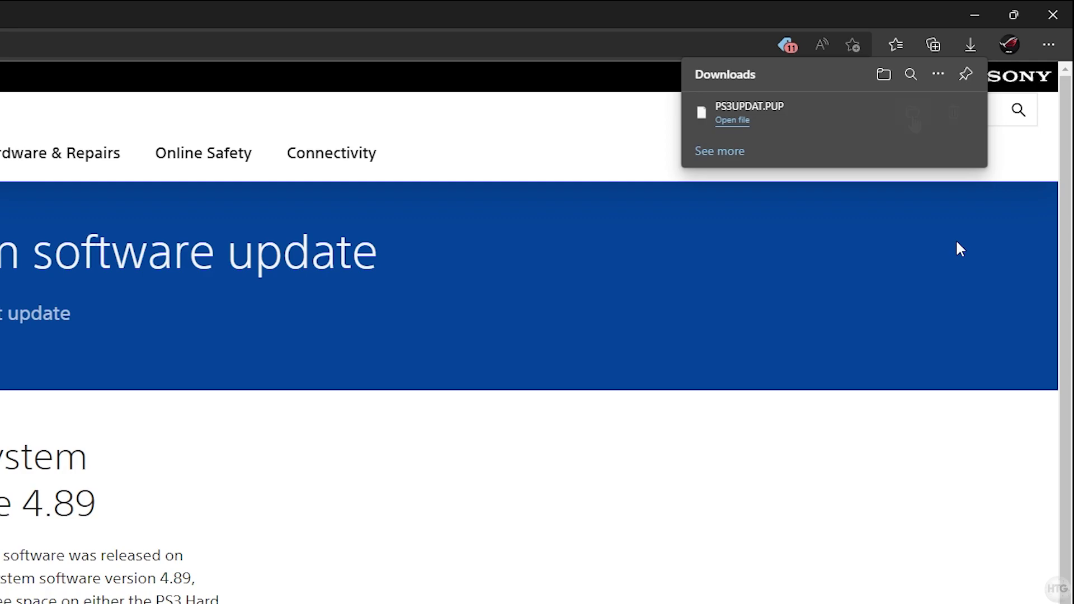
# Show PS3UPDAT.PUP in its download folder and move it to the desktop beside the RPCS3 folder.
pyautogui.click(910, 114)
pyautogui.doubleClick(700, 4)
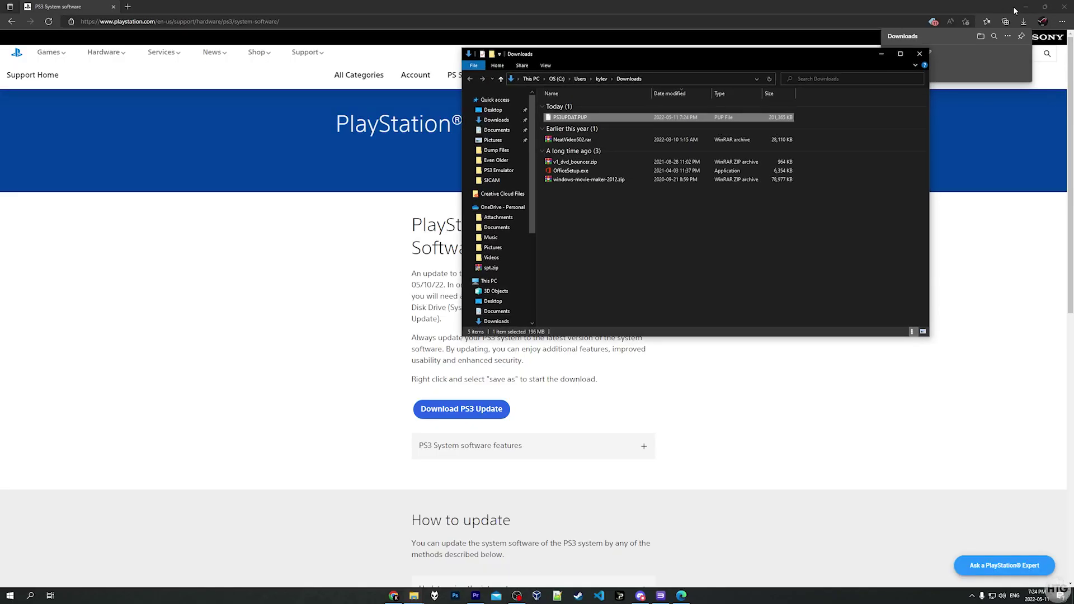
pyautogui.click(1010, 6)
pyautogui.click(450, 82)
pyautogui.click(865, 82)
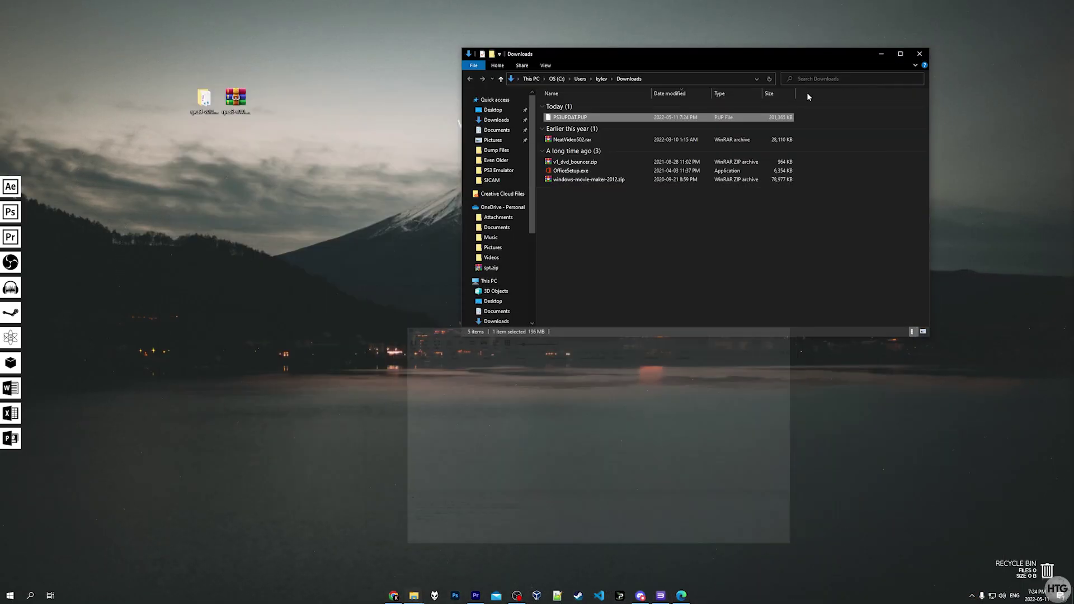
pyautogui.moveTo(582, 113); pyautogui.dragTo(171, 96)
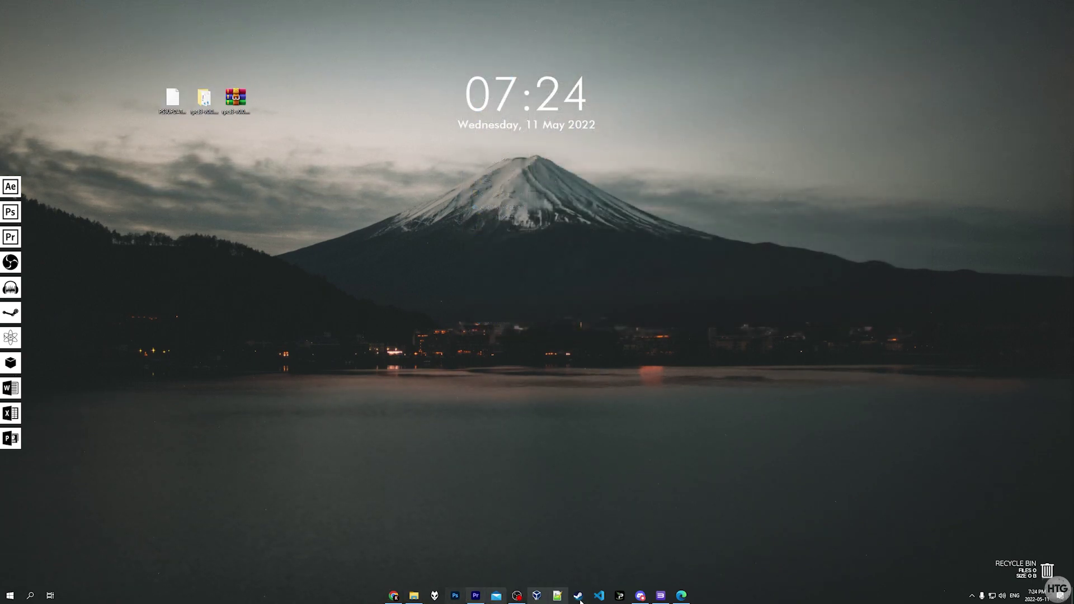
# Switch to RPCS3 and install the PS3 firmware from PS3UPDAT.PUP on the Desktop.
pyautogui.click(661, 595)
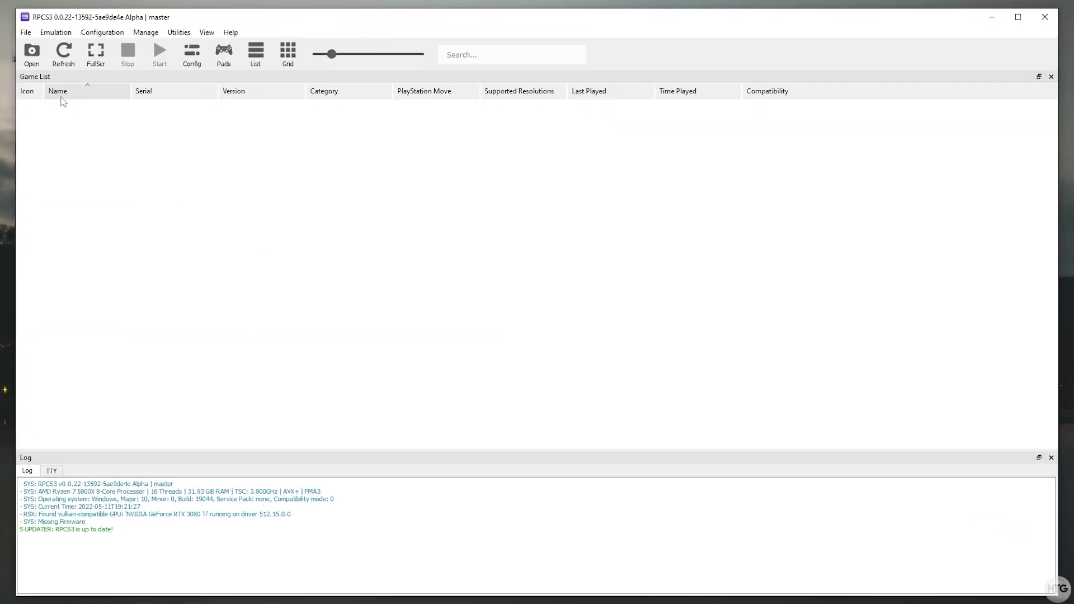
pyautogui.click(26, 32)
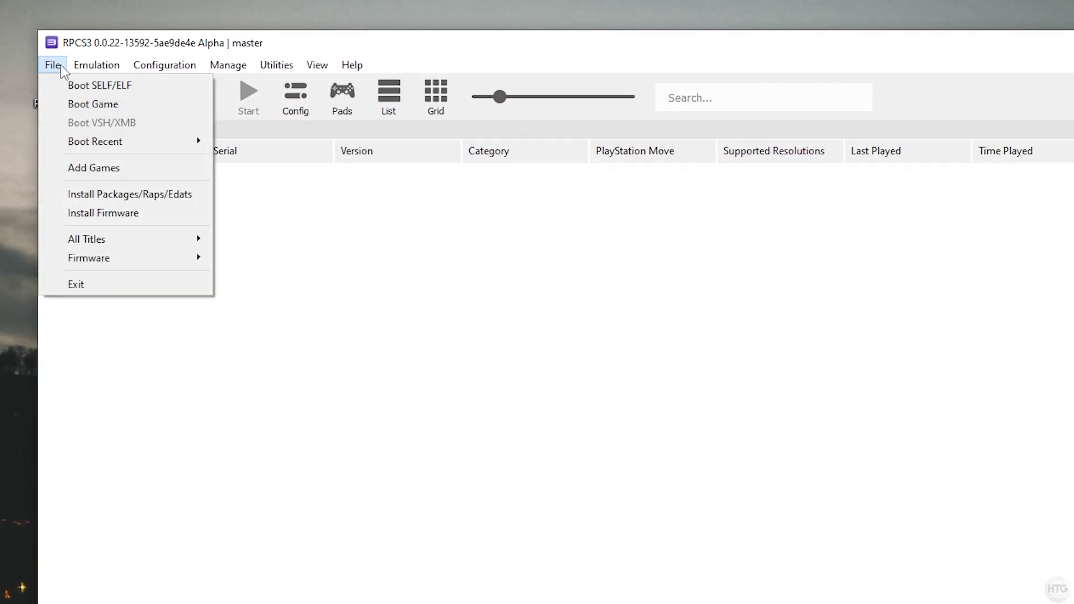
pyautogui.click(196, 214)
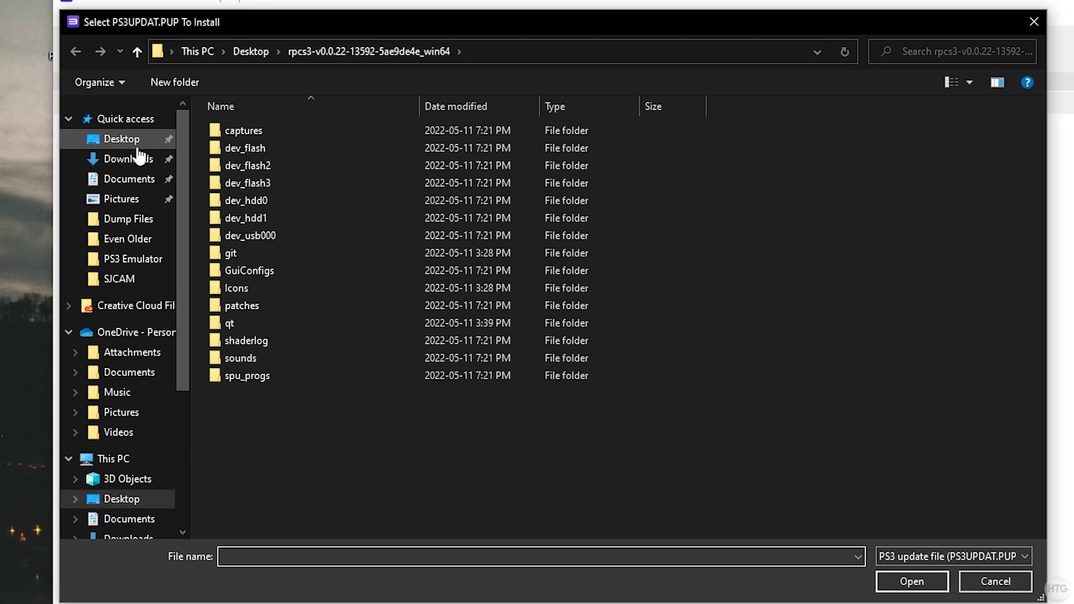
pyautogui.click(112, 187)
pyautogui.doubleClick(426, 185)
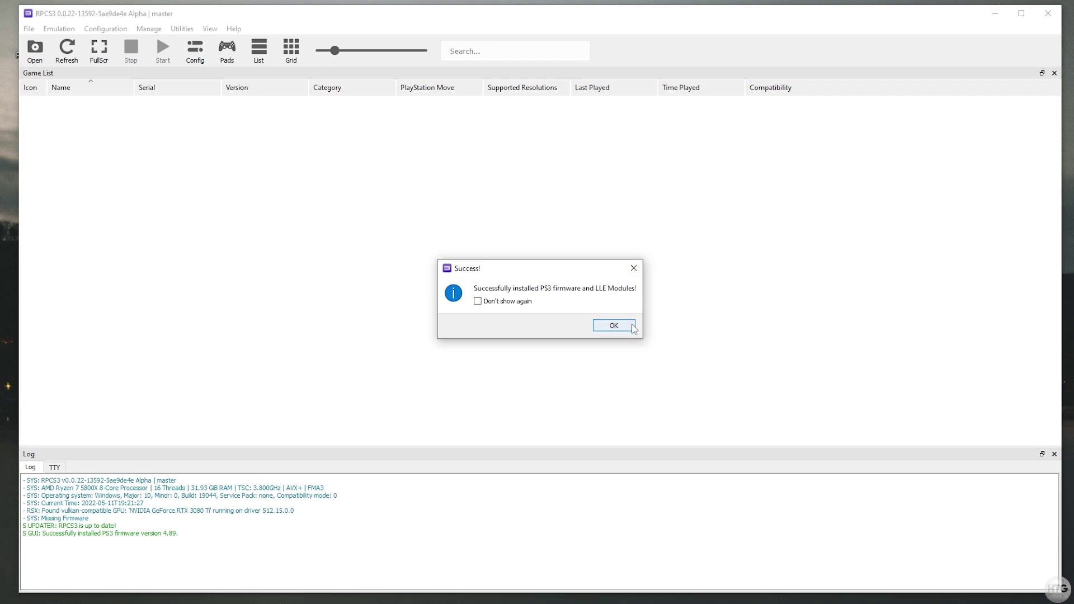
pyautogui.click(614, 325)
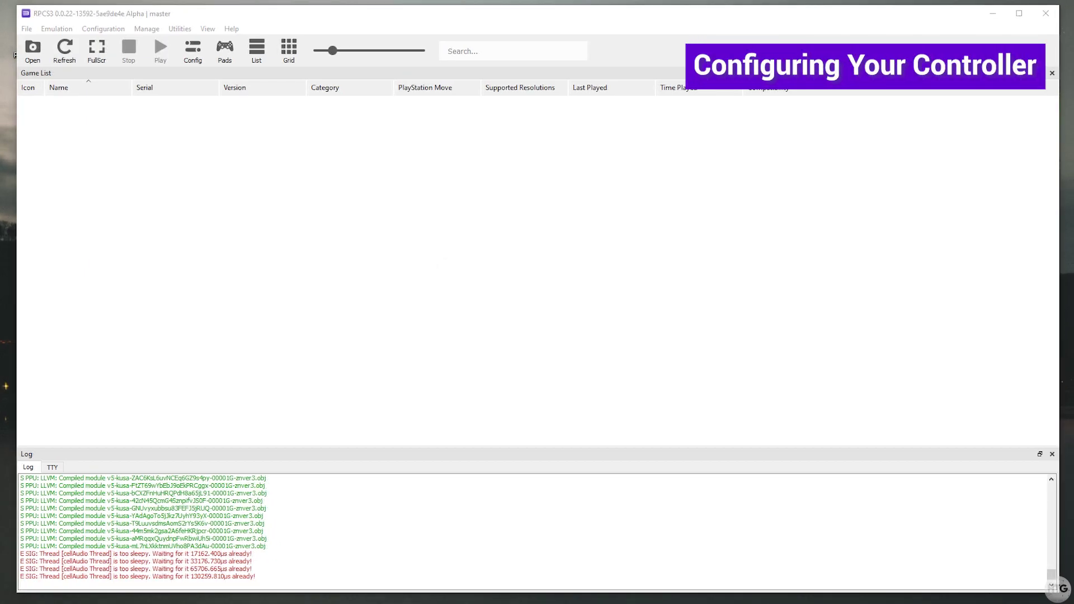
# Set the Player 1 gamepad handler to DualSense with DualSense Pad #1 as the device, and save the gamepad settings.
pyautogui.click(224, 50)
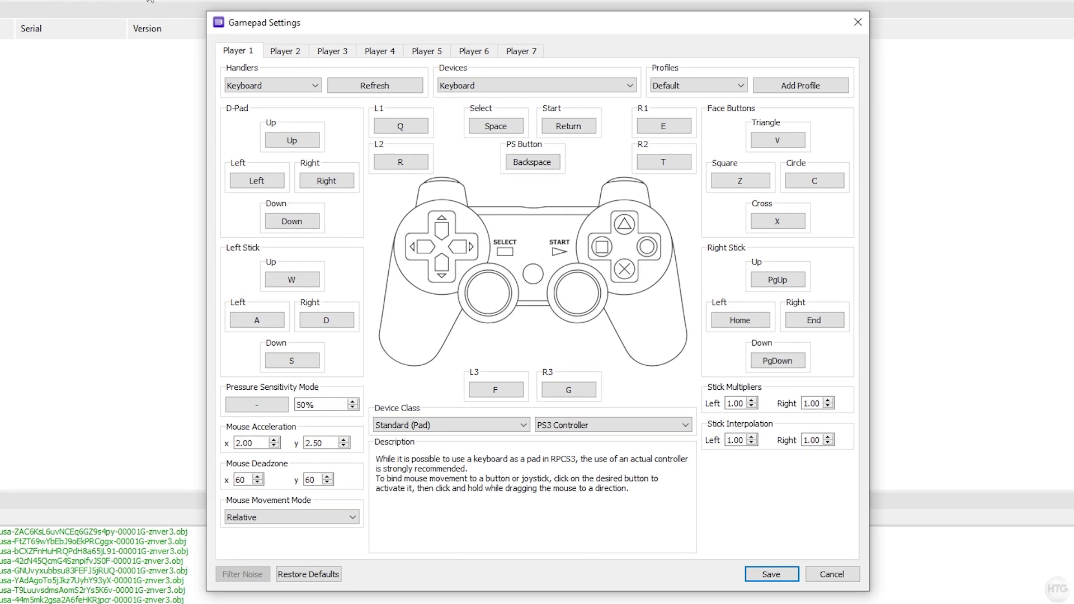
pyautogui.click(302, 88)
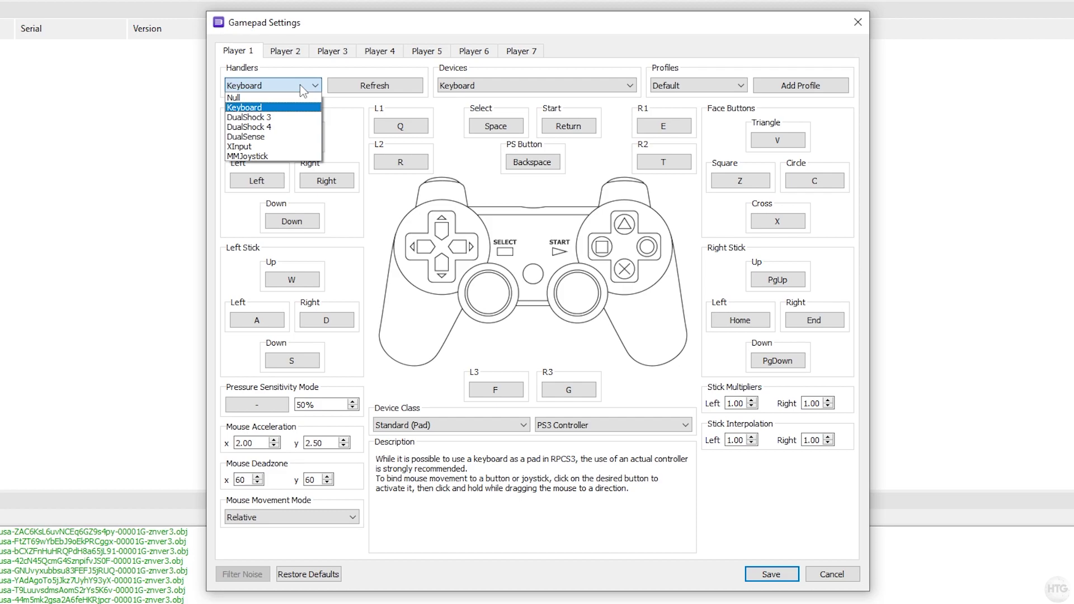
pyautogui.click(294, 136)
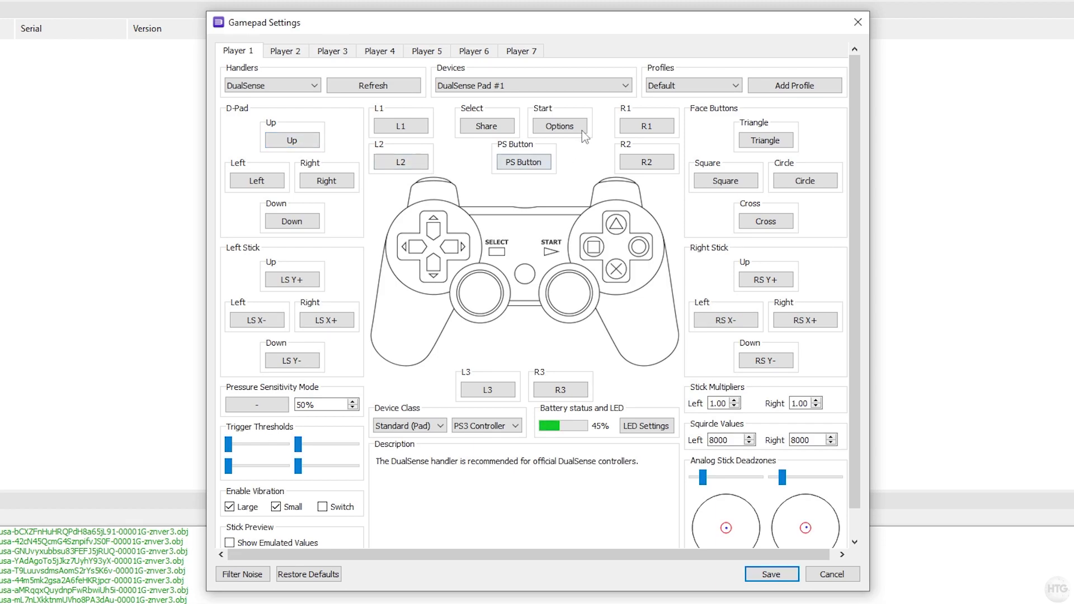
pyautogui.click(603, 86)
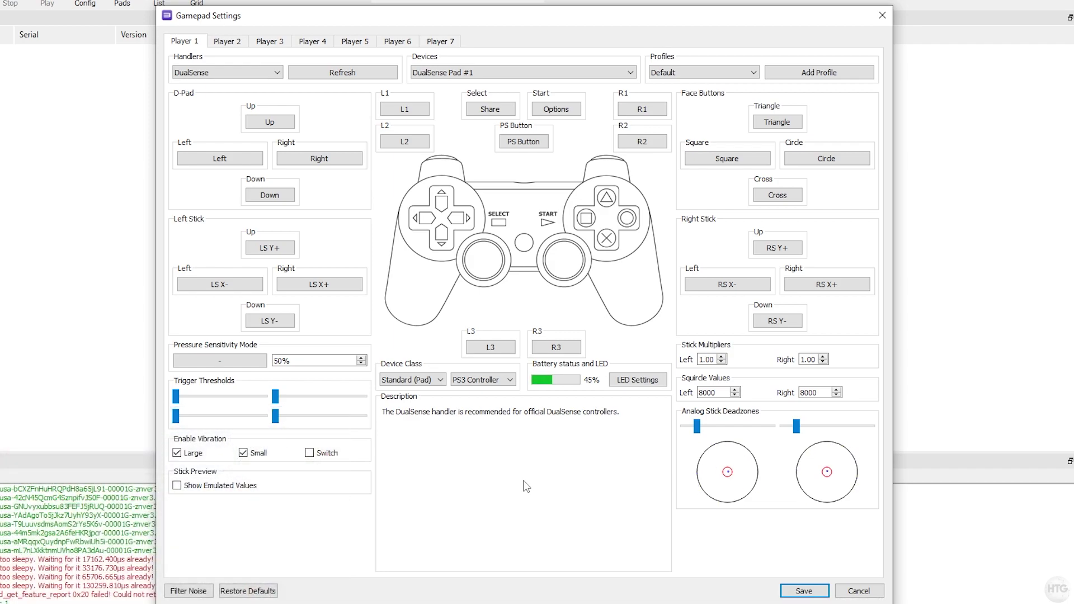
pyautogui.click(803, 591)
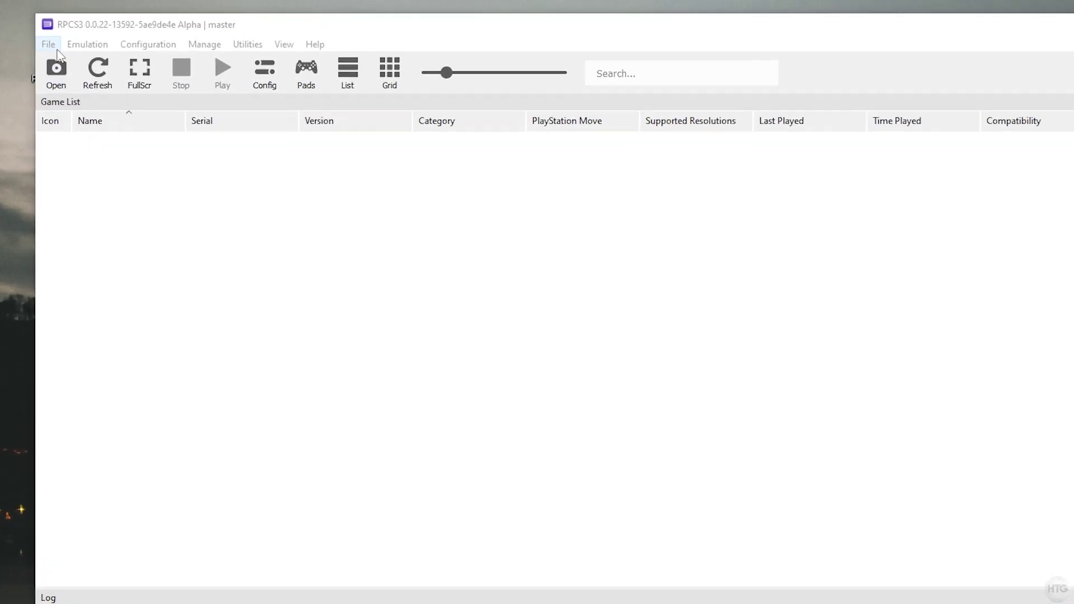
# Add the games from the PS3 Games folder inside Games on drive E: to the game list.
pyautogui.click(49, 22)
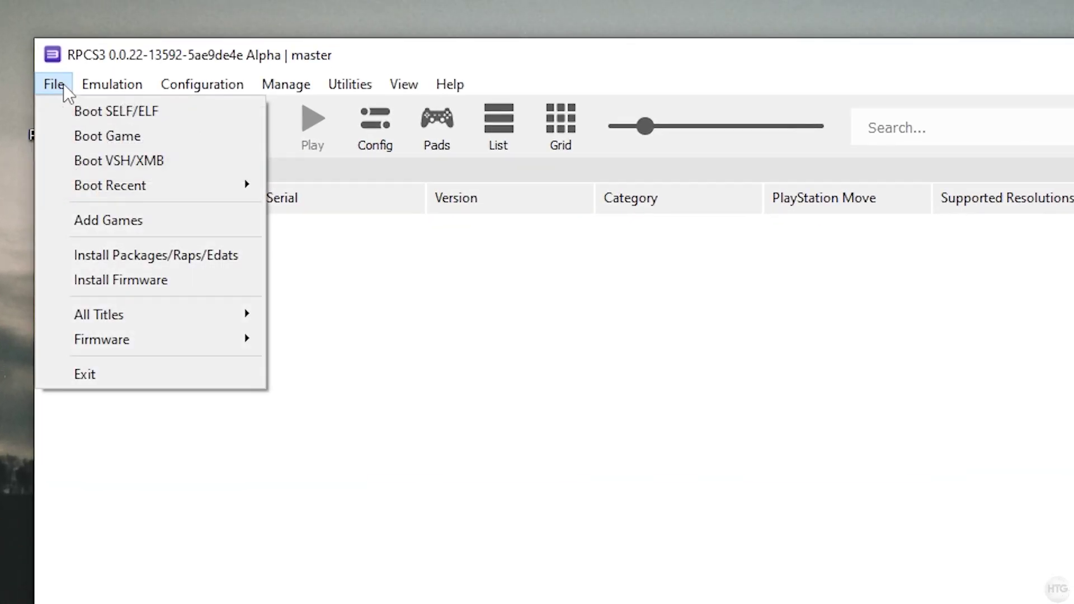
pyautogui.click(244, 219)
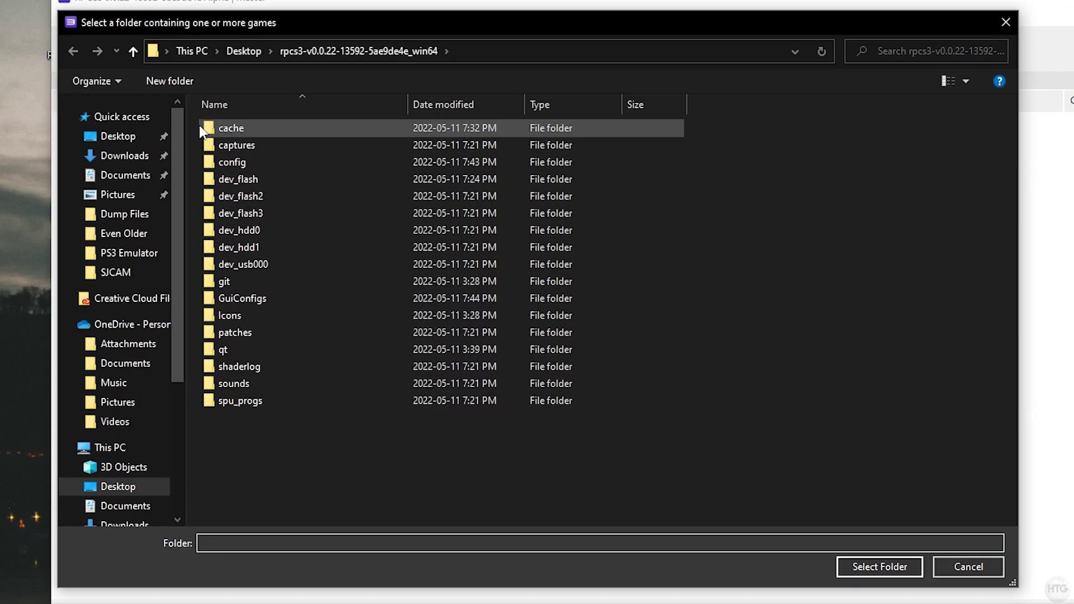
pyautogui.moveTo(176, 300); pyautogui.dragTo(173, 429)
pyautogui.click(128, 404)
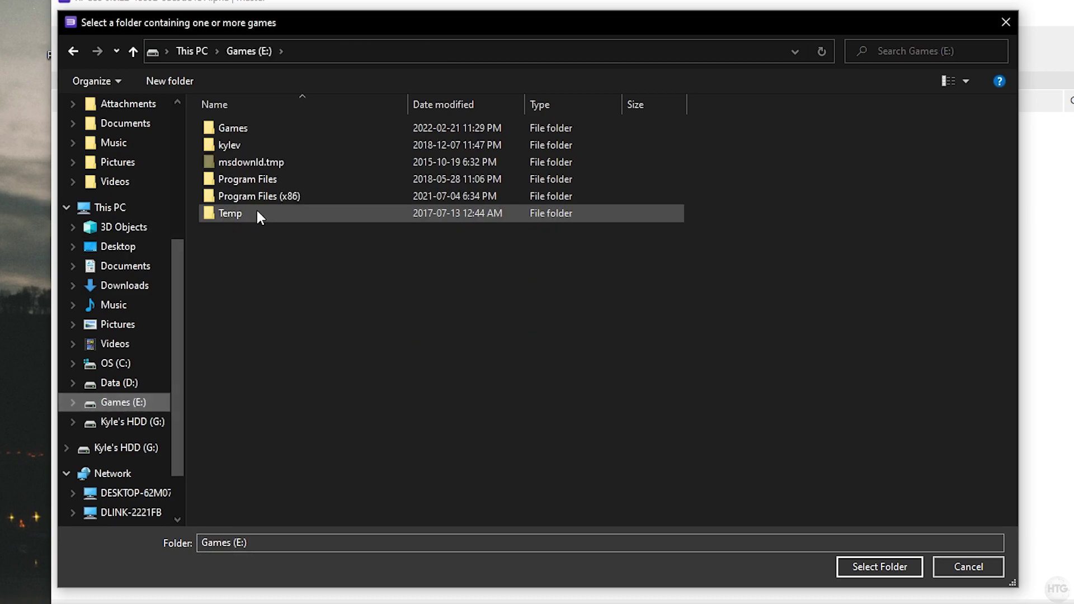
pyautogui.doubleClick(233, 123)
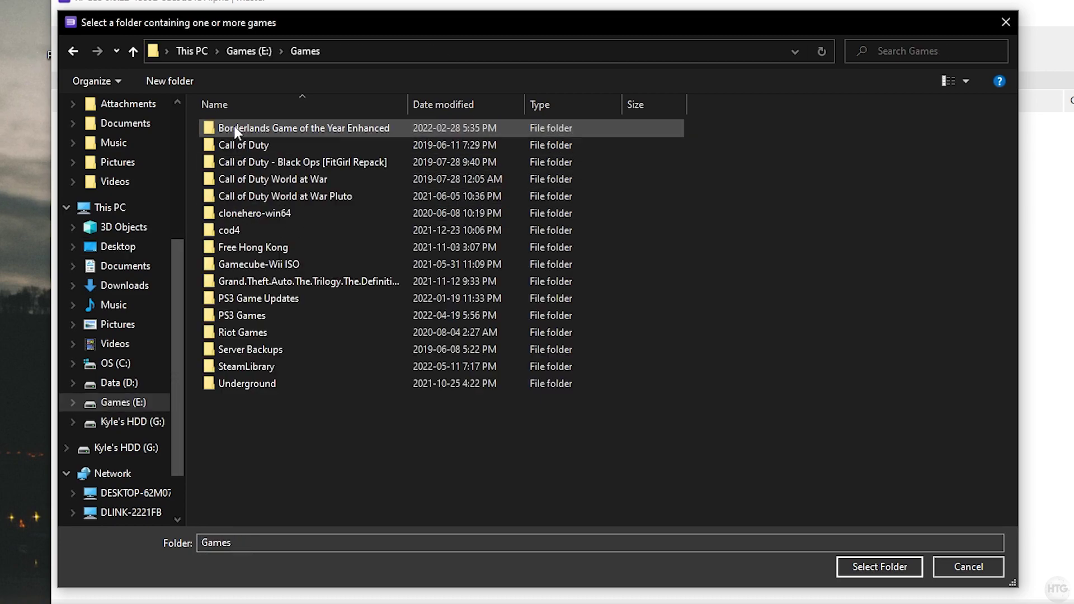
pyautogui.doubleClick(300, 316)
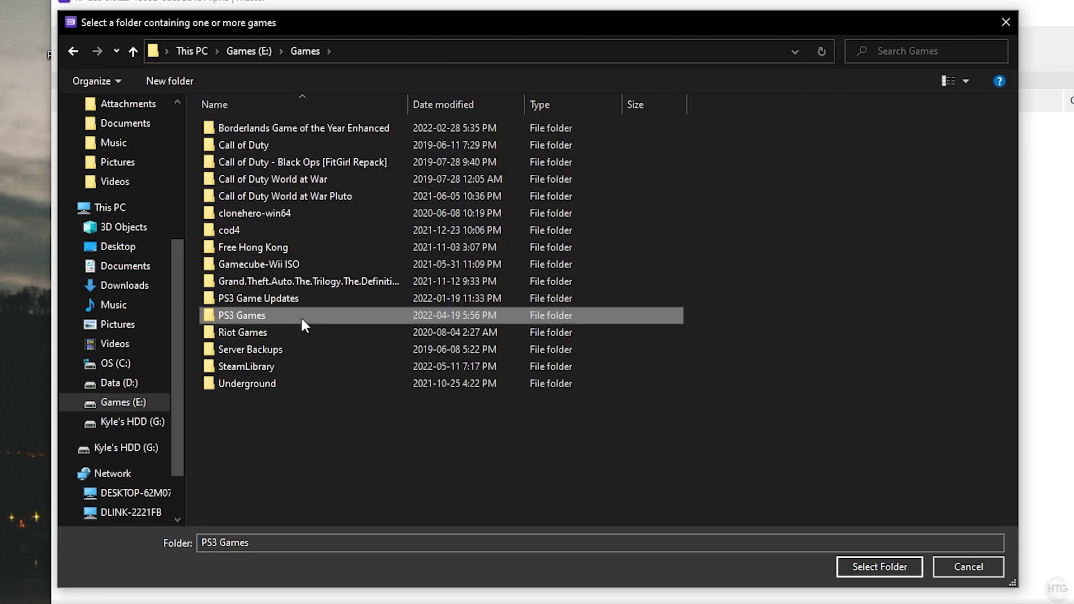
pyautogui.click(888, 570)
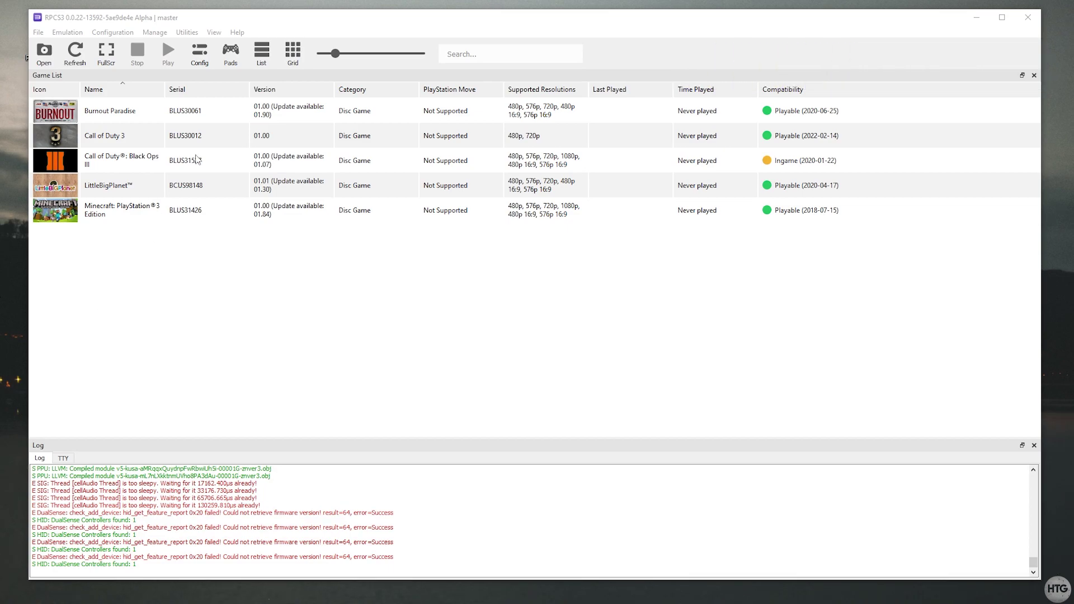
# Open the global GPU settings, review the renderer and default resolution choices, and keep Vulkan and 1280x720 (Recommended).
pyautogui.click(200, 54)
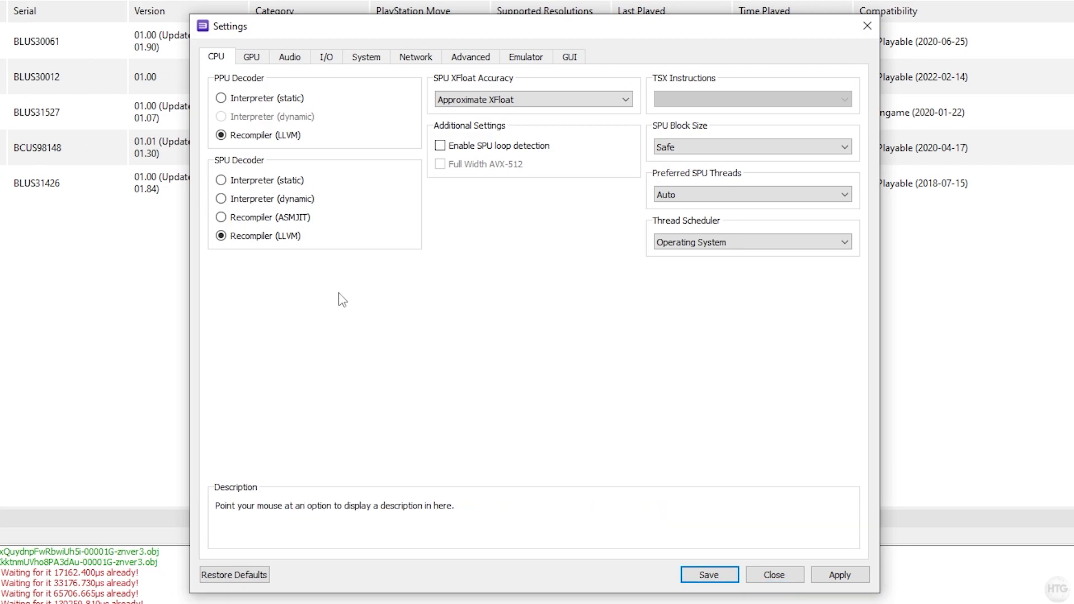
pyautogui.click(252, 56)
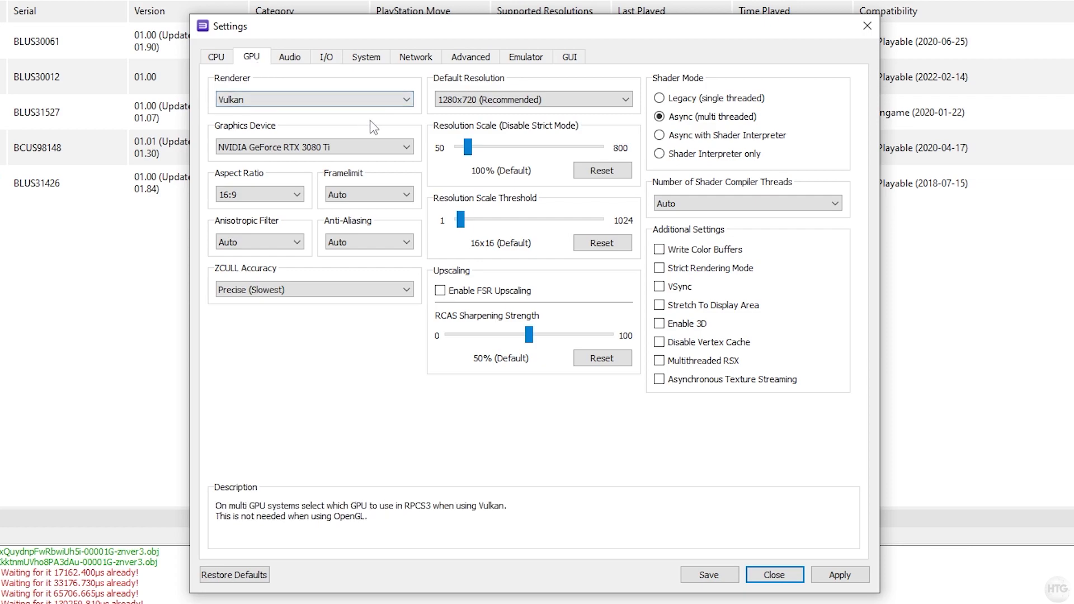
pyautogui.click(409, 101)
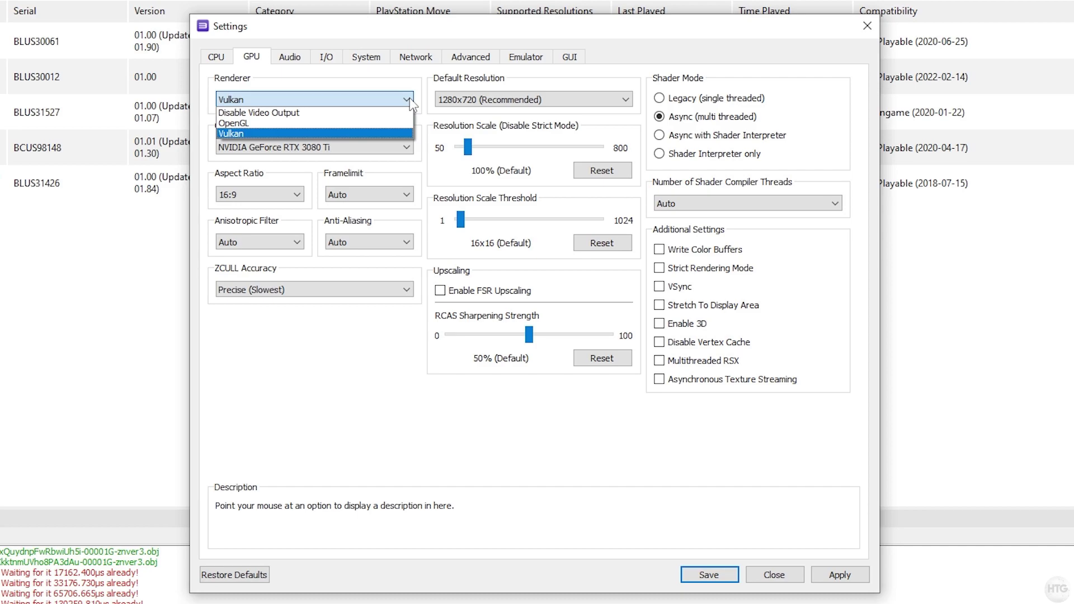
pyautogui.click(412, 104)
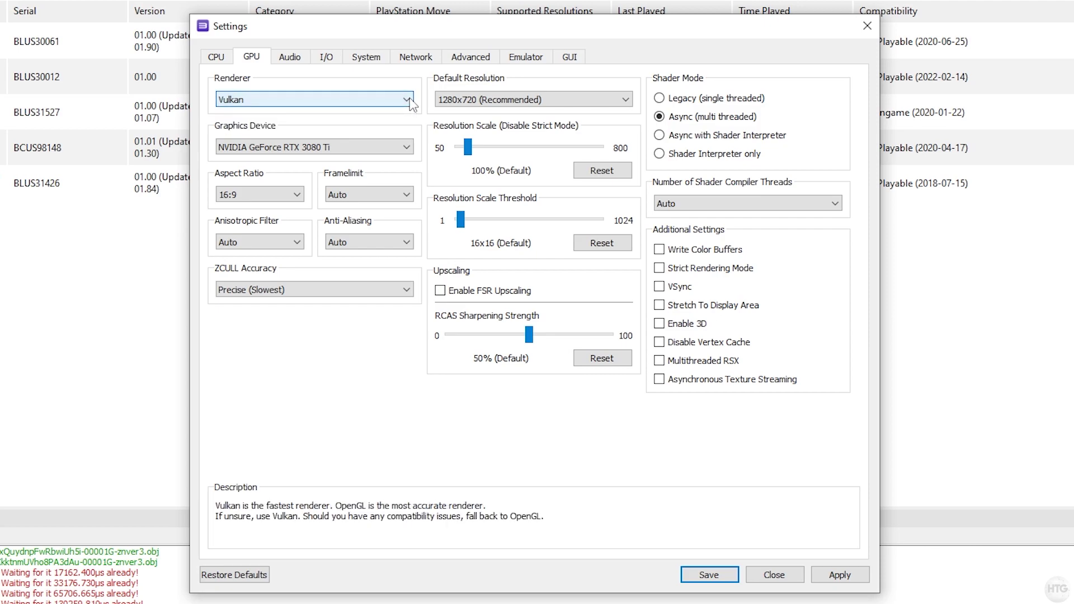
pyautogui.click(617, 102)
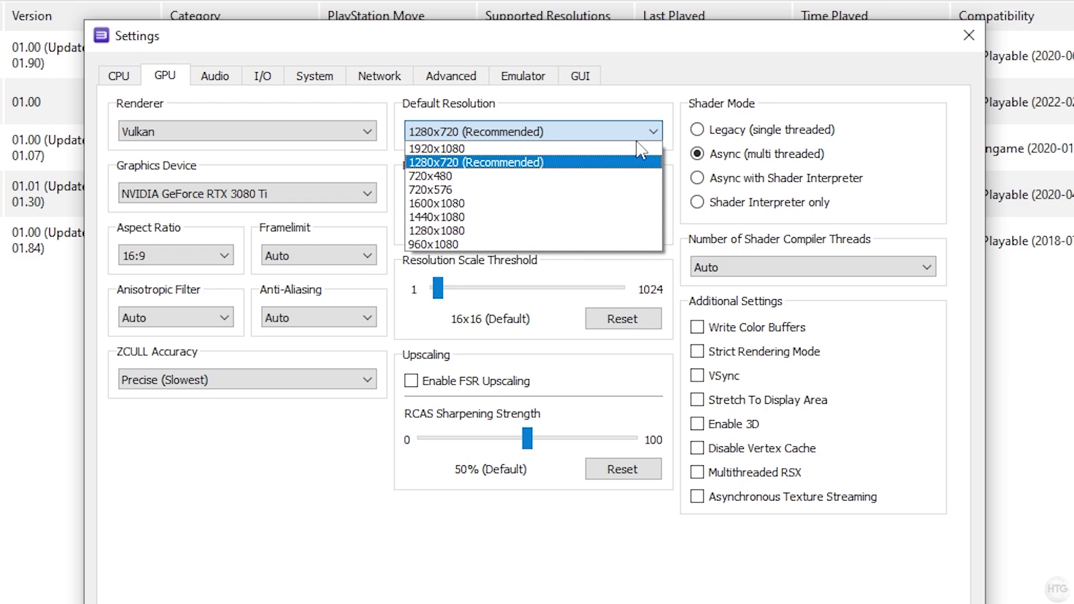
pyautogui.click(638, 140)
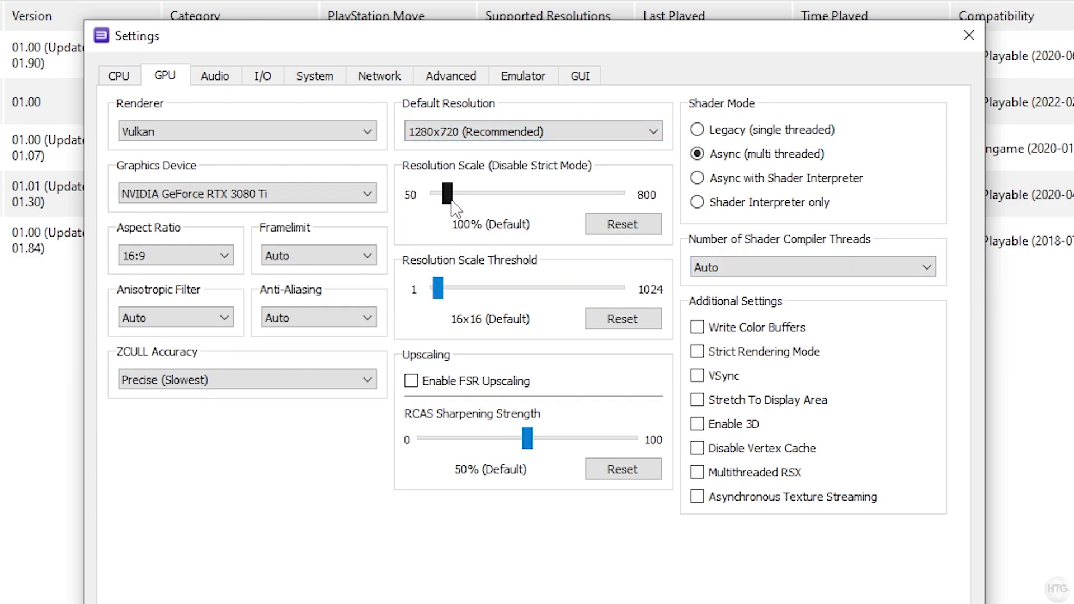
# Try resolution scales of 150% and 50%, and settle on 200% (2560x1440).
pyautogui.moveTo(452, 202); pyautogui.dragTo(463, 203)
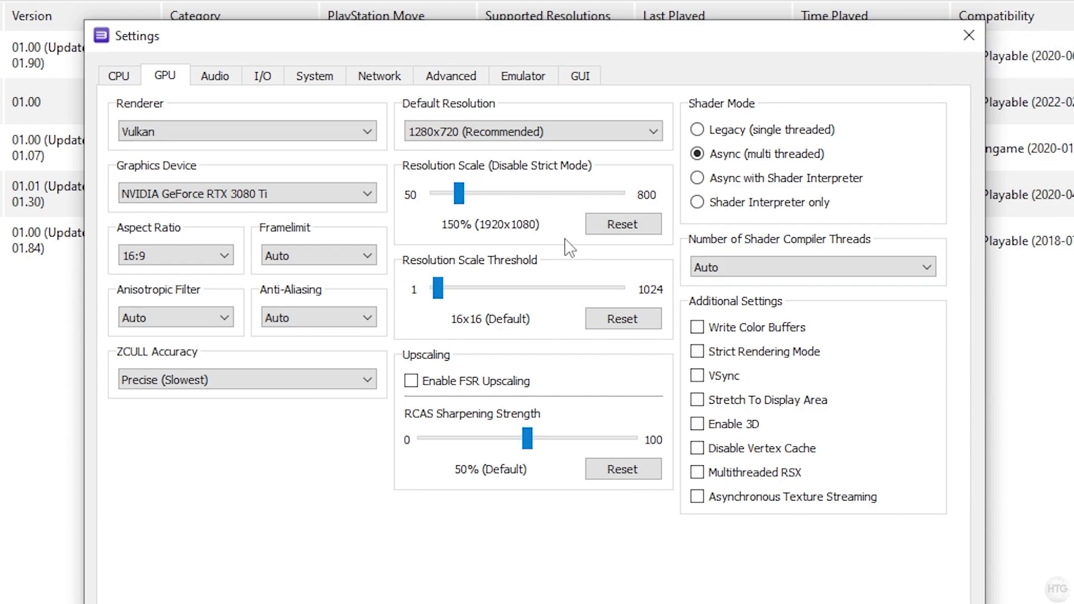
pyautogui.moveTo(459, 196); pyautogui.dragTo(432, 212)
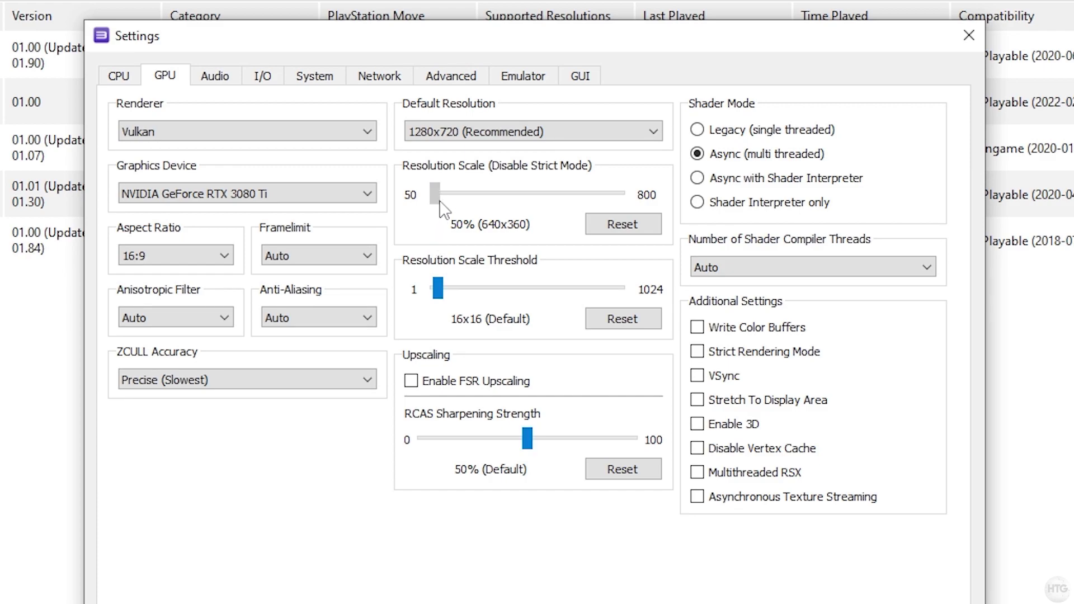
pyautogui.moveTo(435, 202); pyautogui.dragTo(473, 210)
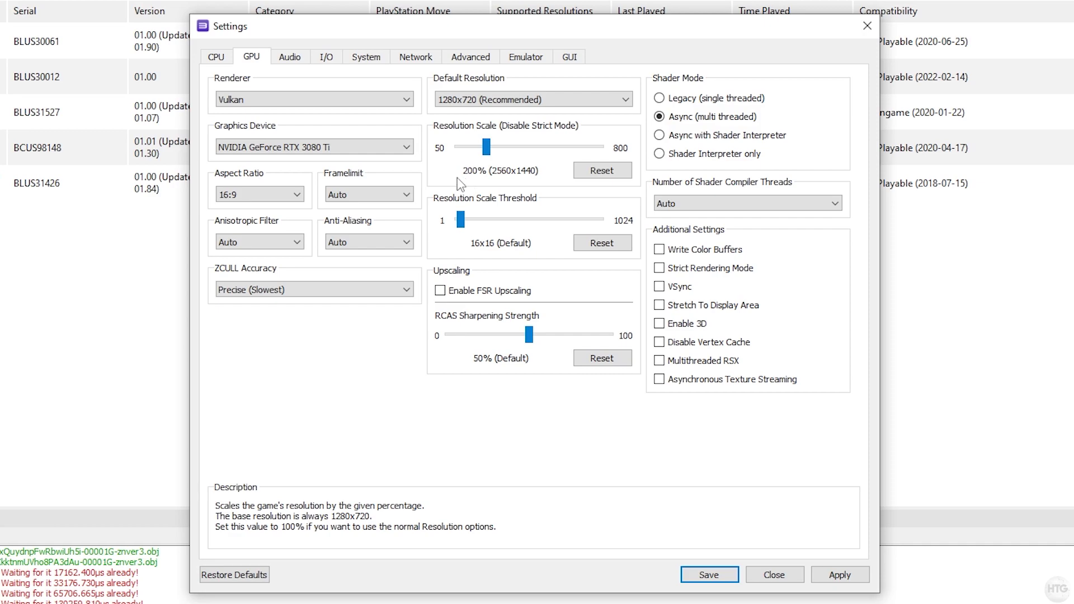
# In the Emulator settings, leave fullscreen start off, enable the performance overlay, and apply and save the settings.
pyautogui.click(546, 61)
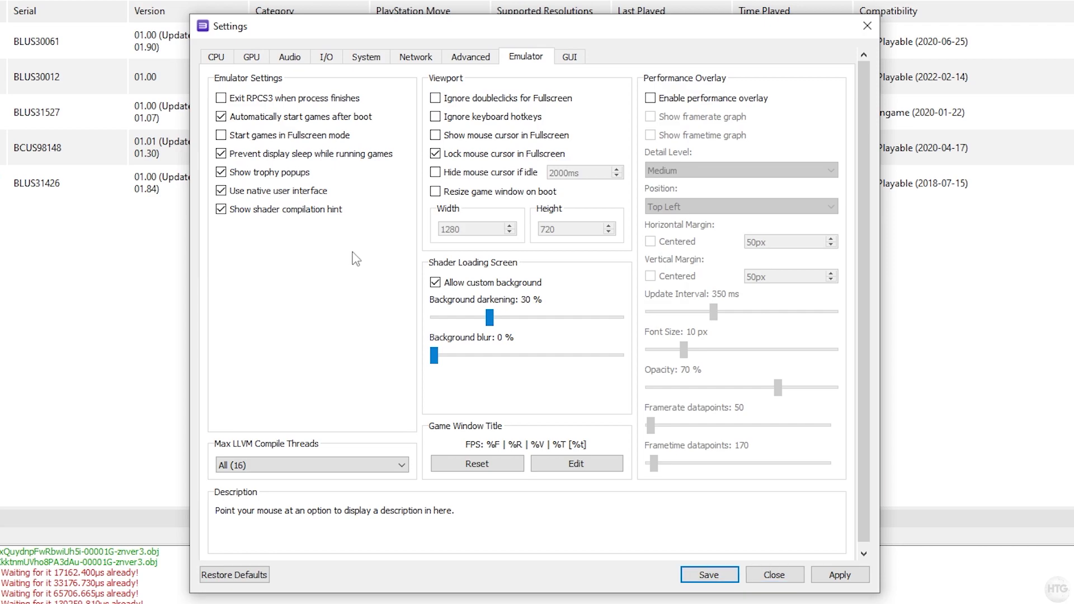
pyautogui.click(334, 142)
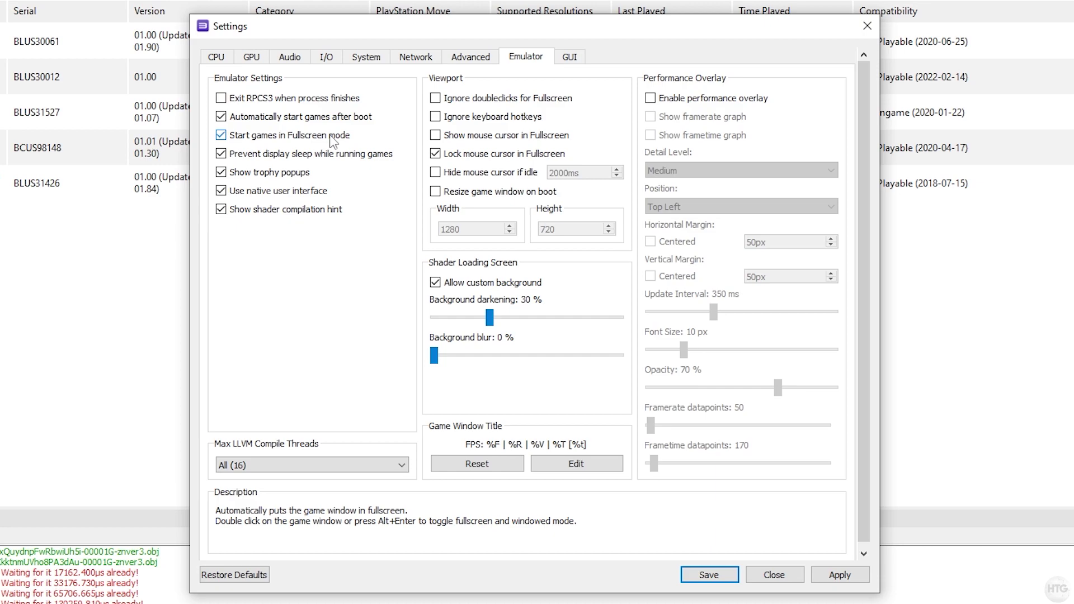
pyautogui.click(334, 142)
pyautogui.click(651, 98)
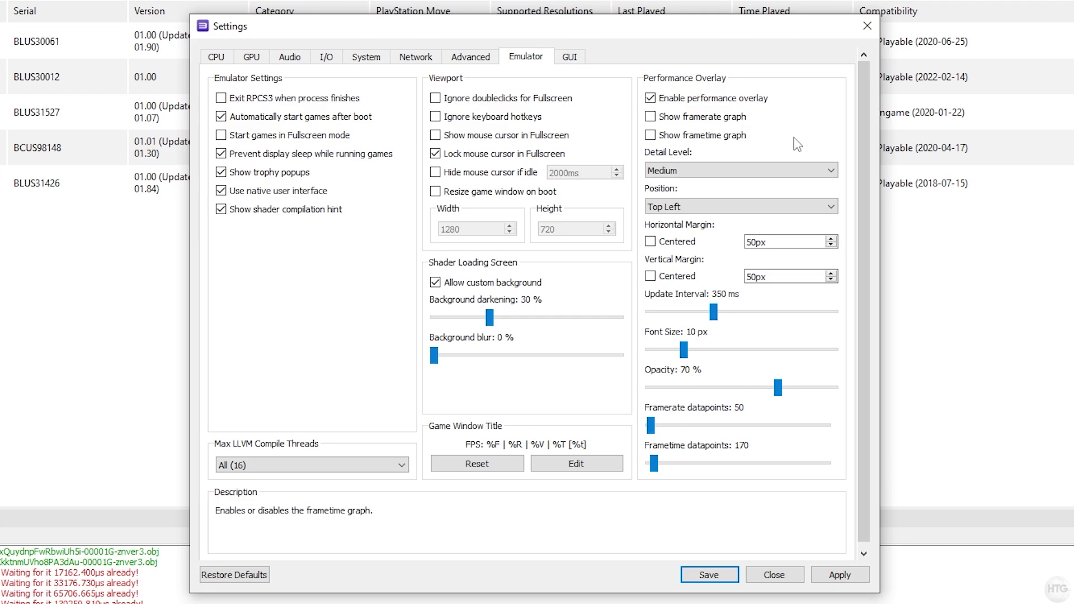
pyautogui.click(839, 576)
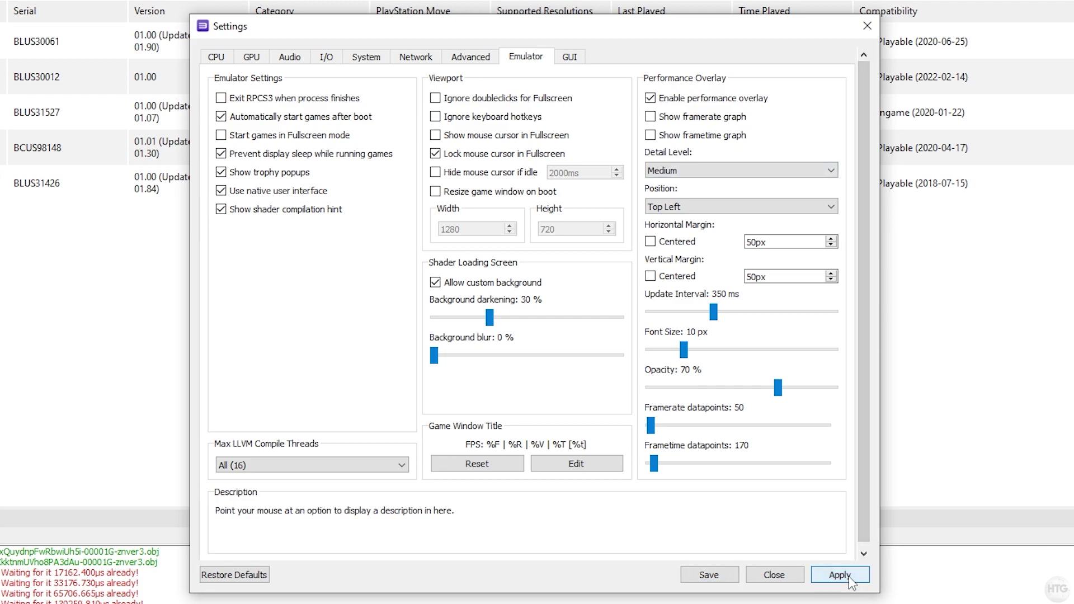
pyautogui.click(722, 576)
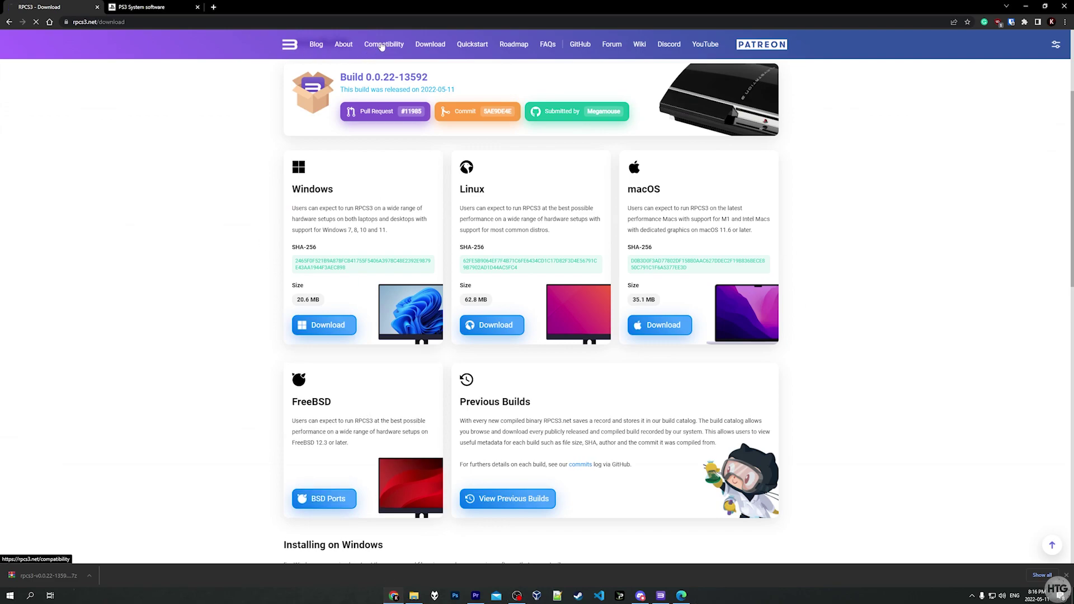
# Switch to the RPCS3 website in Chrome and search its compatibility list for Little Big Planet.
pyautogui.click(383, 46)
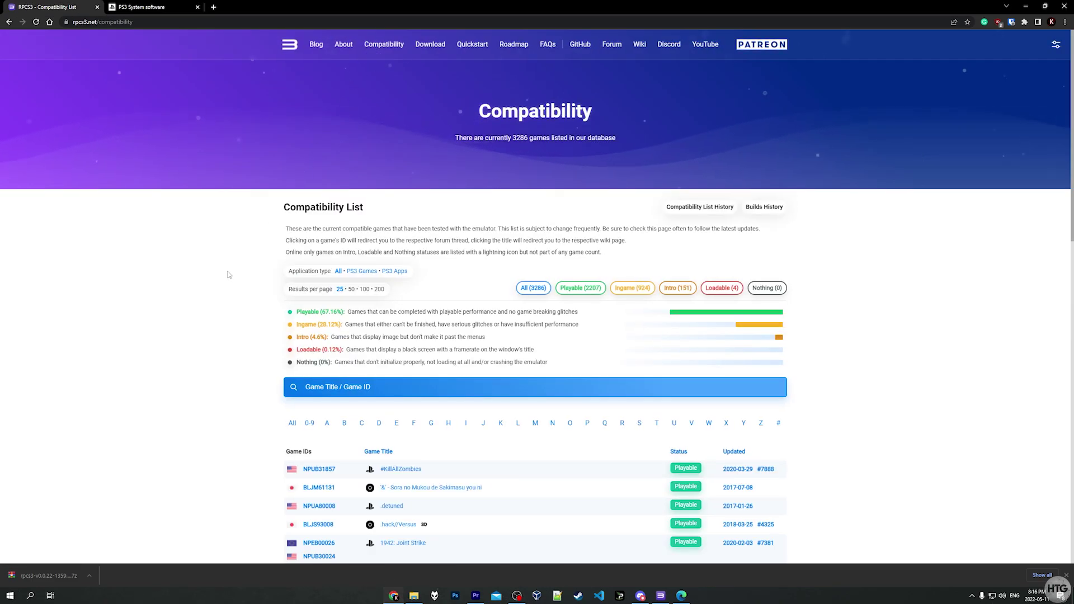
pyautogui.scroll(-3, 228, 273)
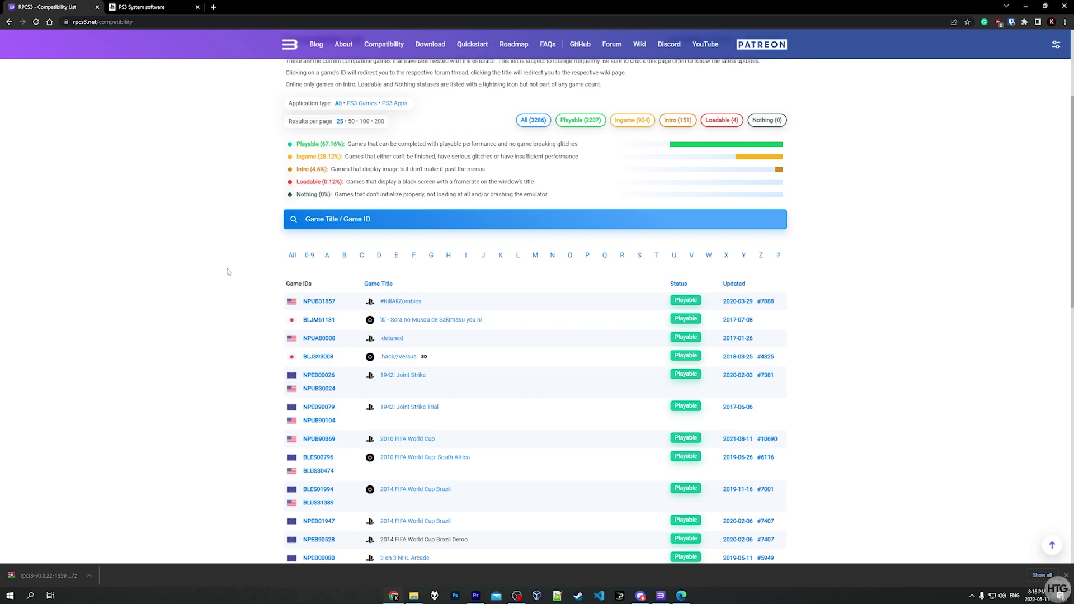
pyautogui.scroll(-1, 227, 272)
pyautogui.click(358, 177)
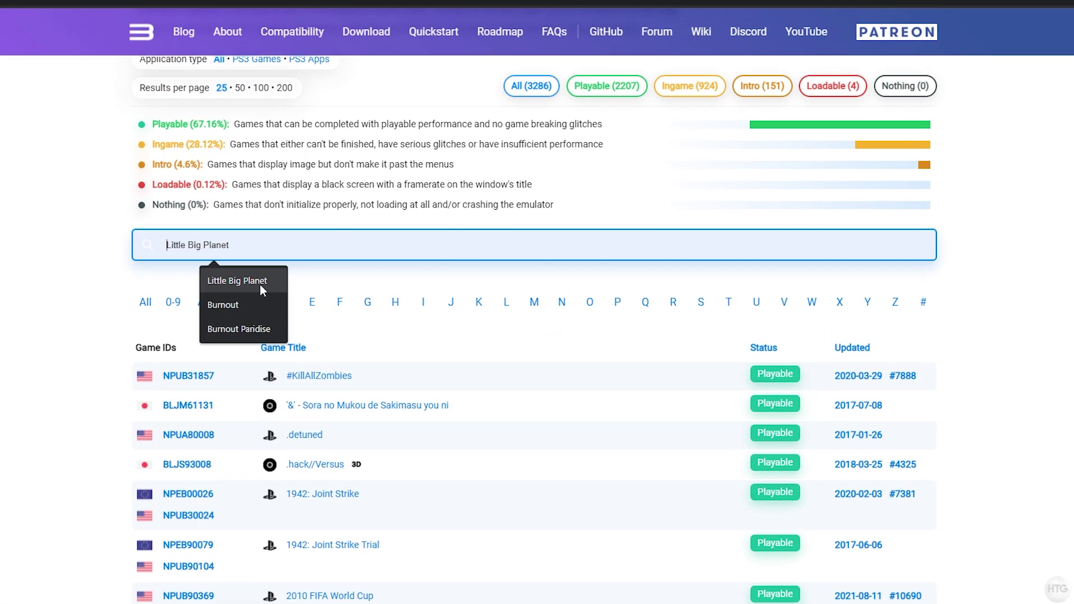
pyautogui.click(363, 202)
pyautogui.press('Return')
pyautogui.scroll(-4, 305, 347)
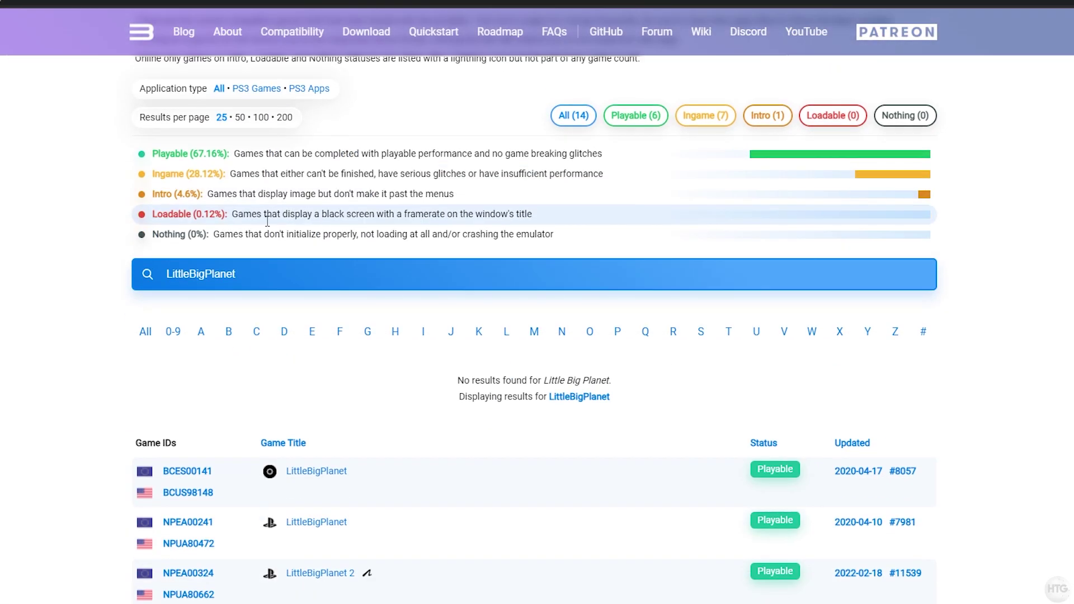
pyautogui.scroll(-3, 392, 368)
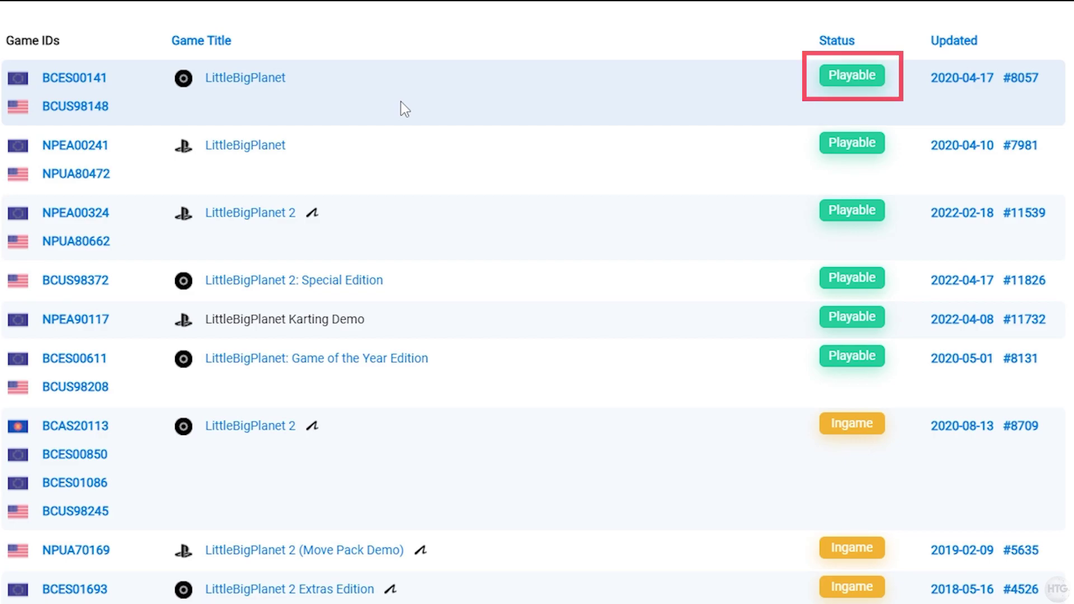
# Open the LittleBigPlanet wiki page at its recommended configuration and place the browser side by side with the RPCS3 window.
pyautogui.click(324, 60)
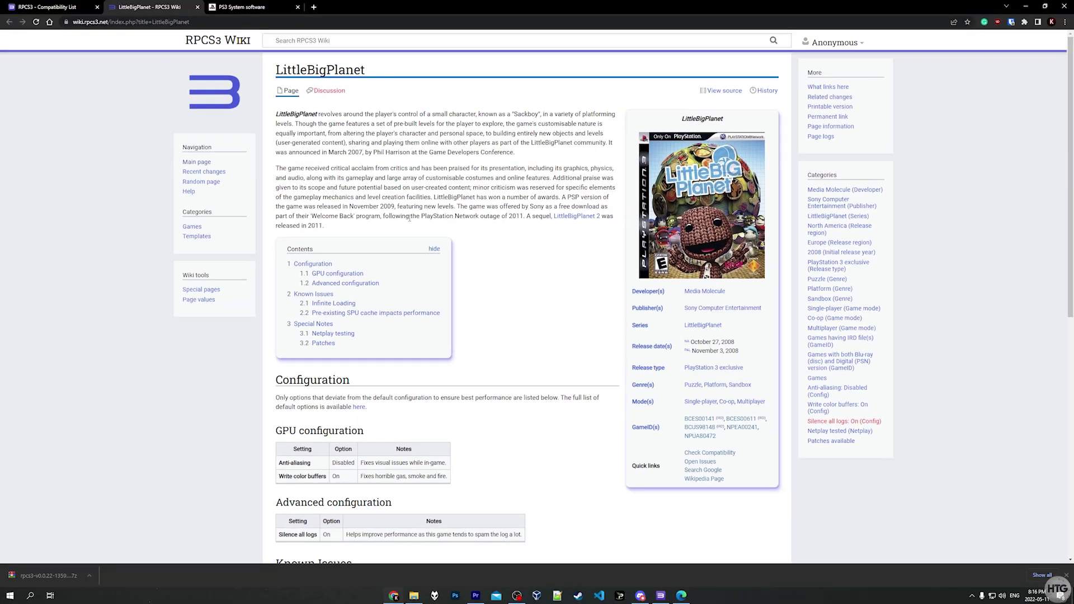
pyautogui.scroll(-5, 409, 218)
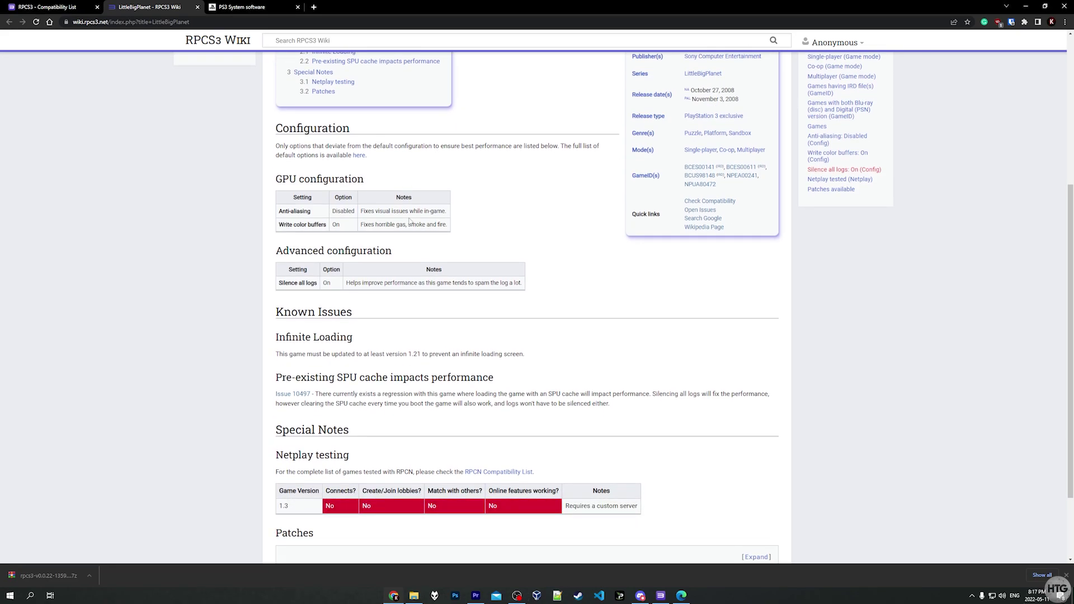
pyautogui.moveTo(435, 4); pyautogui.dragTo(1072, 185)
pyautogui.moveTo(391, 87); pyautogui.dragTo(1, 112)
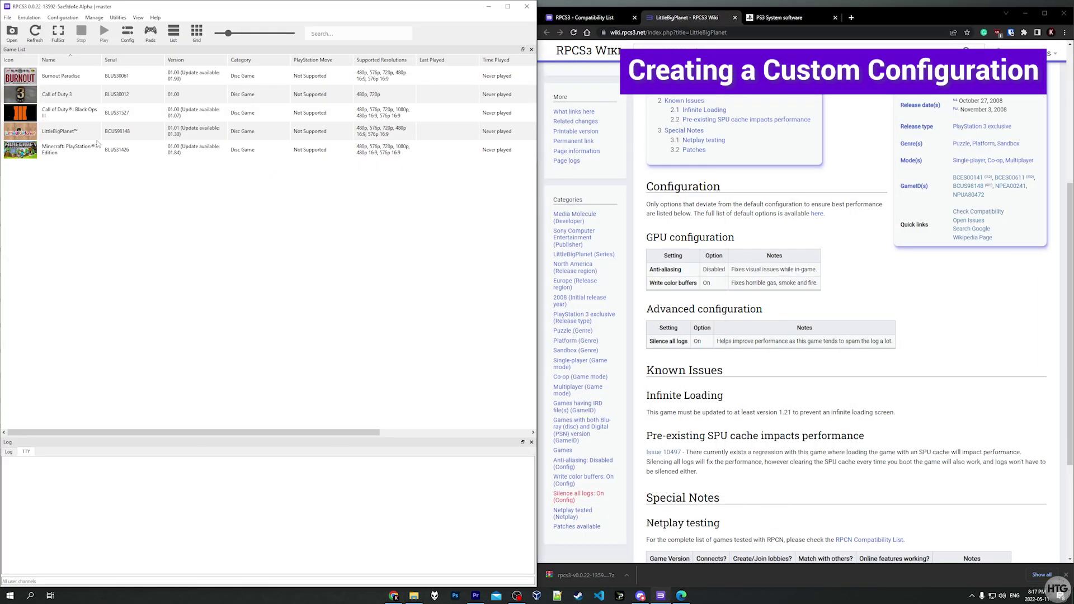
# Create a custom configuration for LittleBigPlanet with anti-aliasing Disabled and Write Color Buffers enabled in its GPU settings.
pyautogui.rightClick(88, 132)
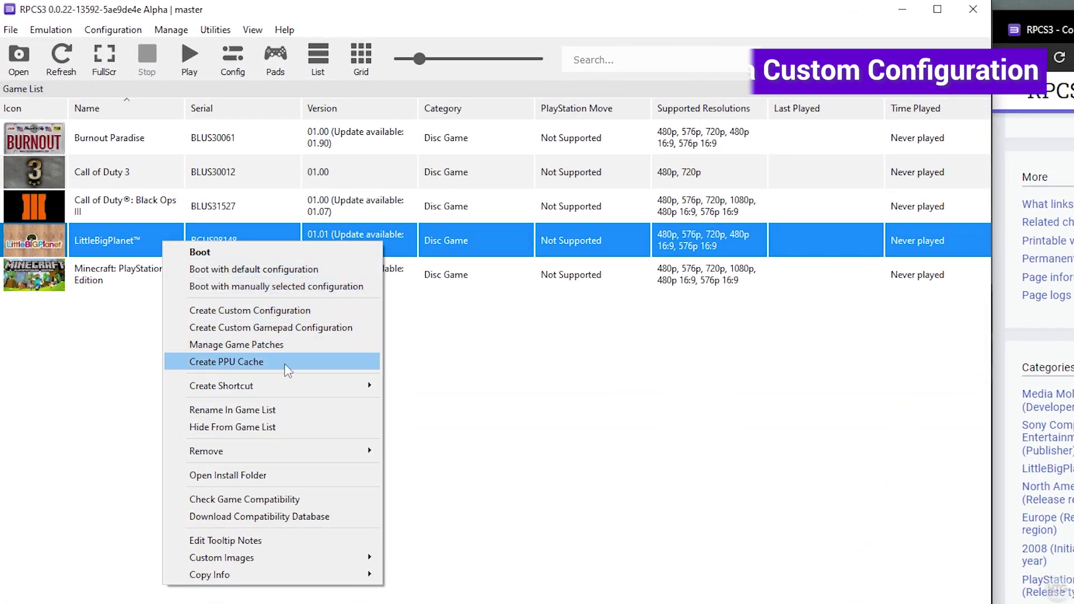
pyautogui.click(361, 317)
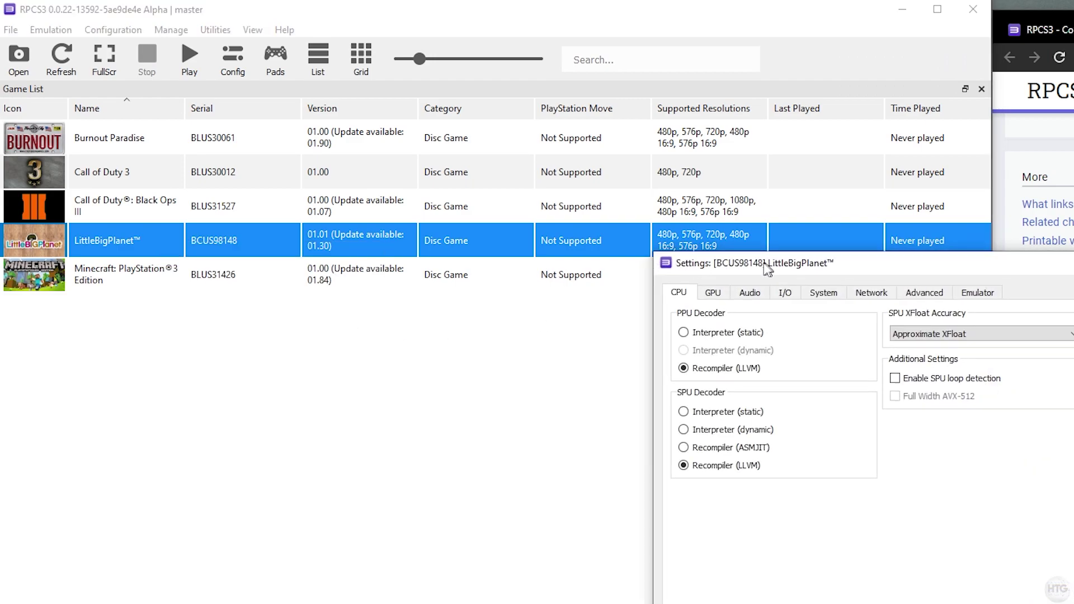
pyautogui.moveTo(841, 202); pyautogui.dragTo(321, 206)
pyautogui.click(266, 230)
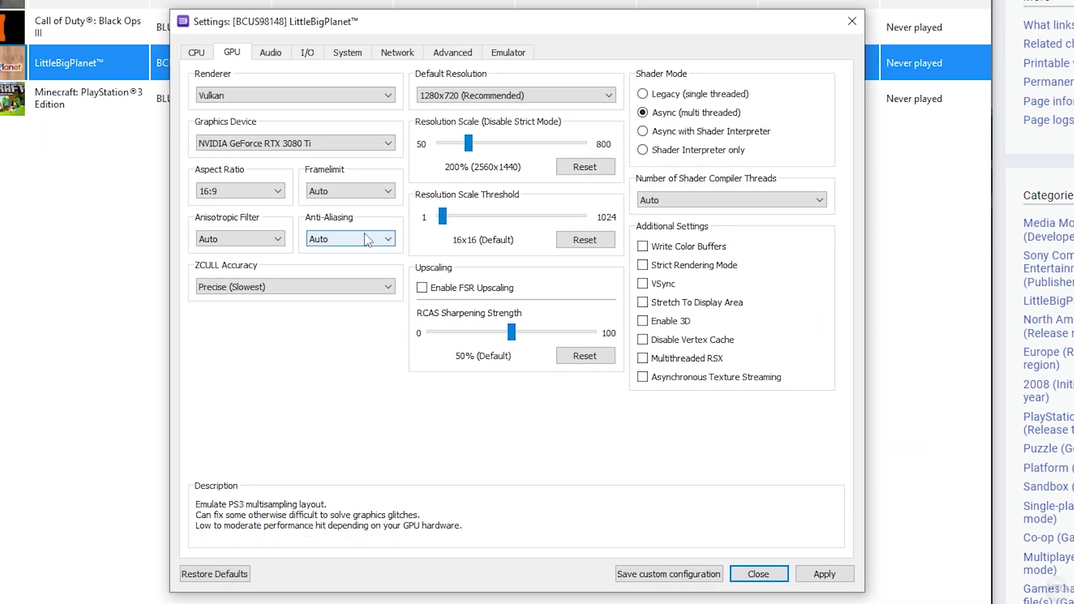
pyautogui.click(364, 239)
pyautogui.click(347, 265)
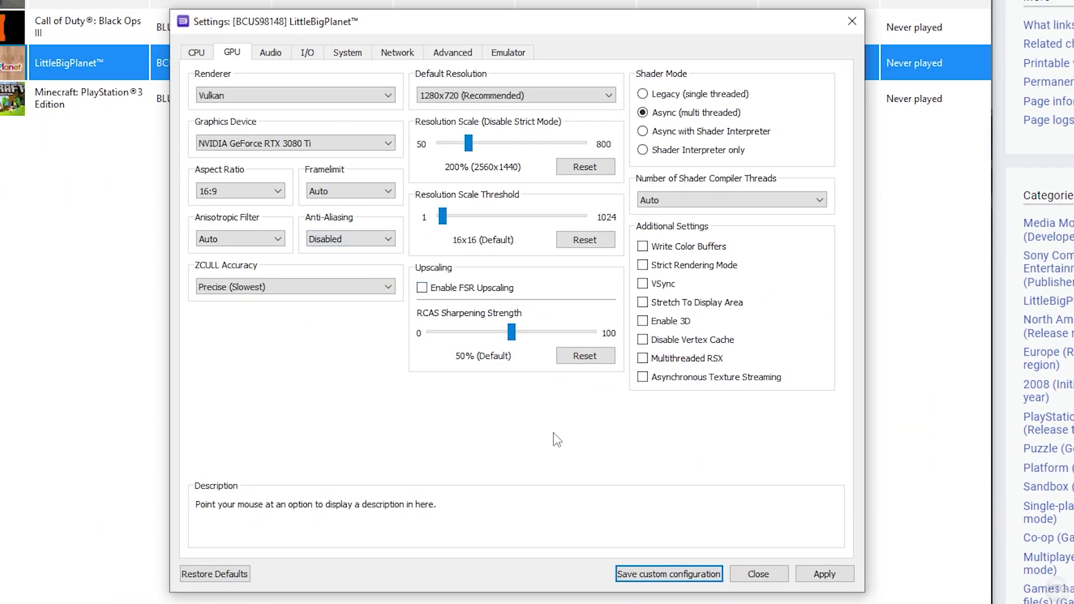
pyautogui.click(722, 249)
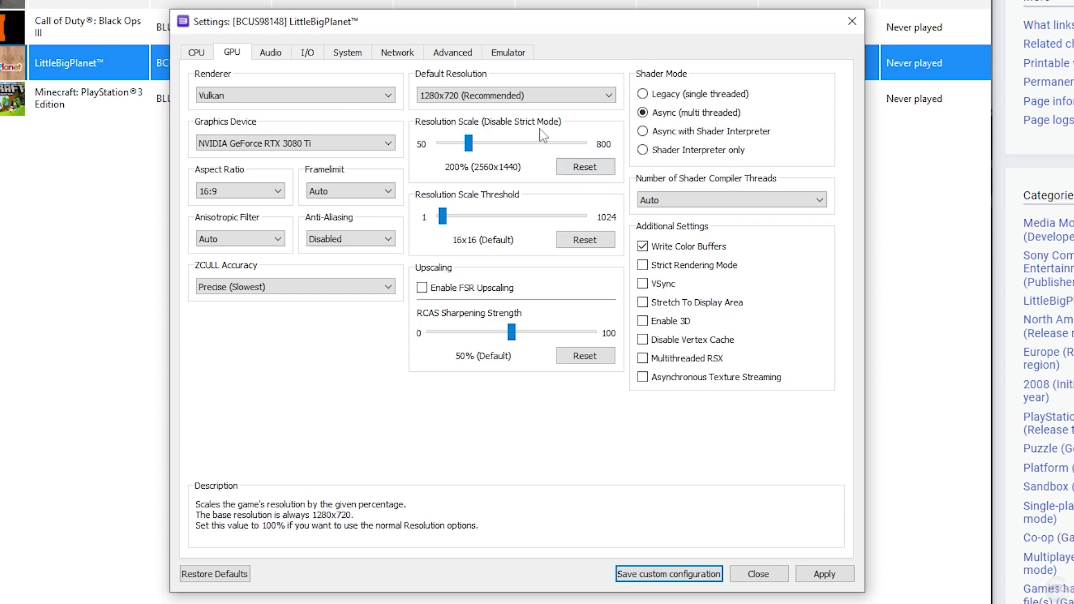
# Enable Silence All Logs in LittleBigPlanet's advanced settings and apply the custom configuration.
pyautogui.click(453, 52)
pyautogui.click(259, 303)
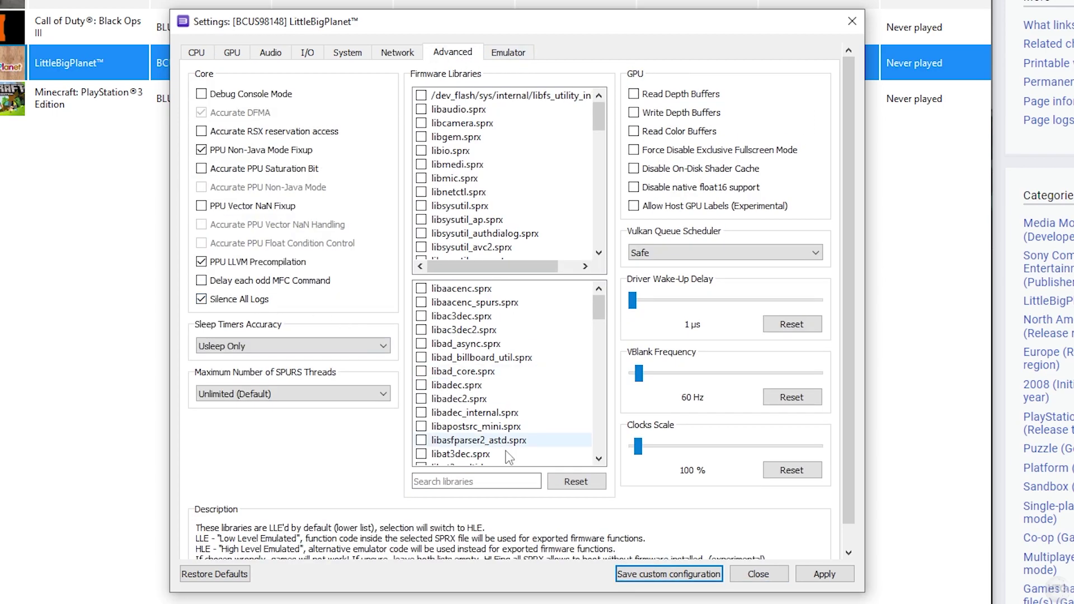
pyautogui.click(848, 581)
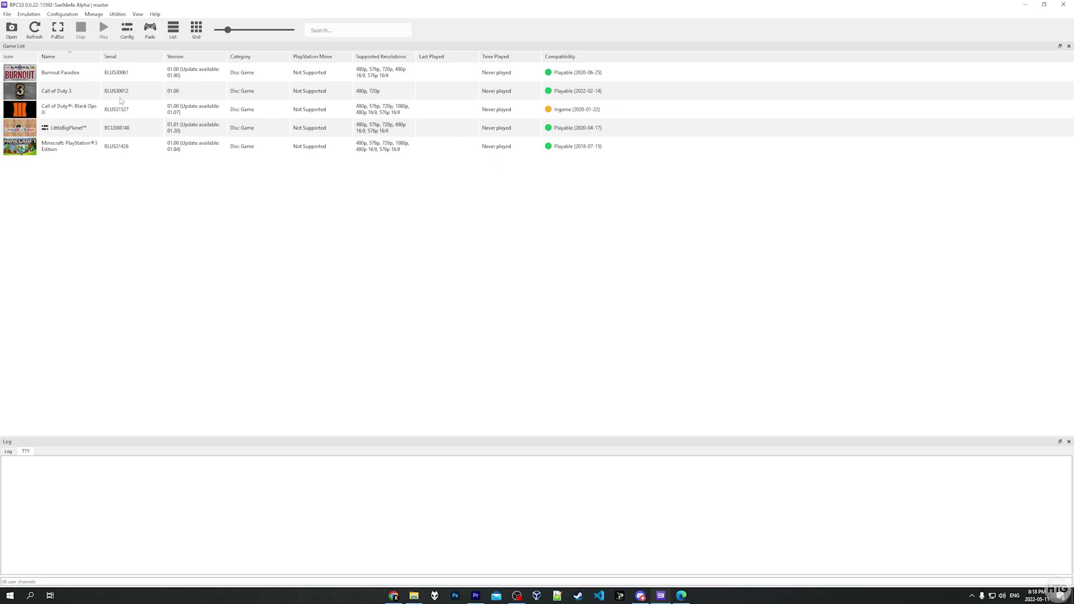
# Open the game patches manager and update it to the latest available patches.
pyautogui.click(93, 14)
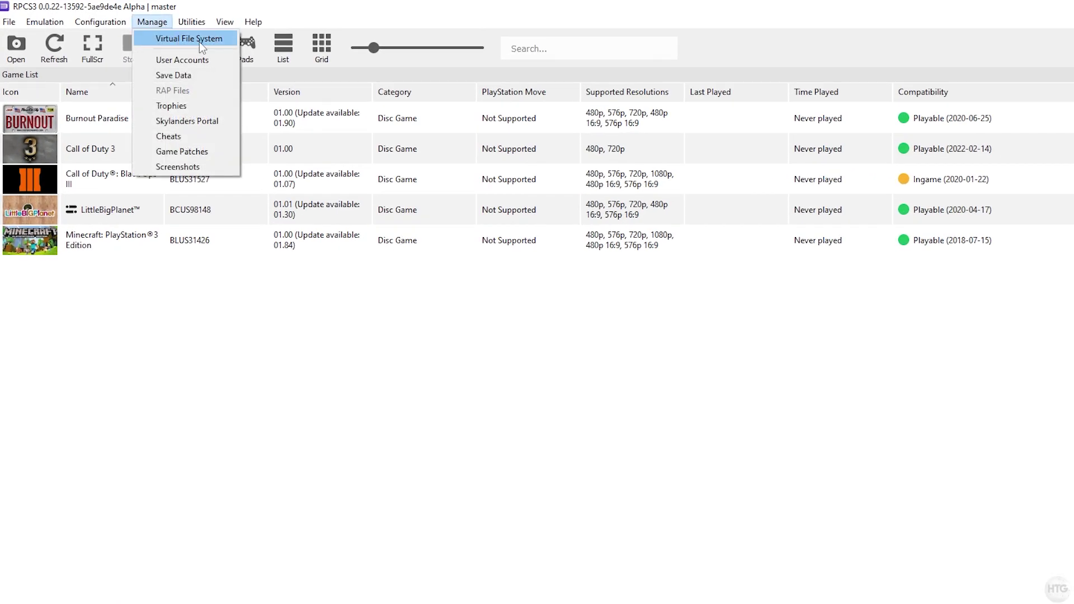
pyautogui.click(235, 151)
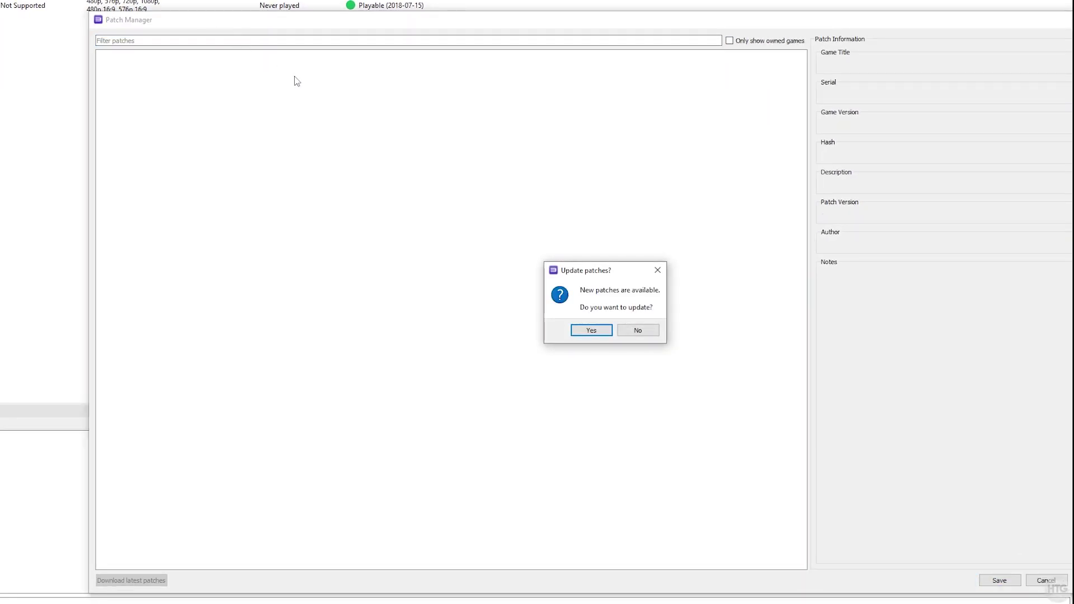
pyautogui.click(611, 334)
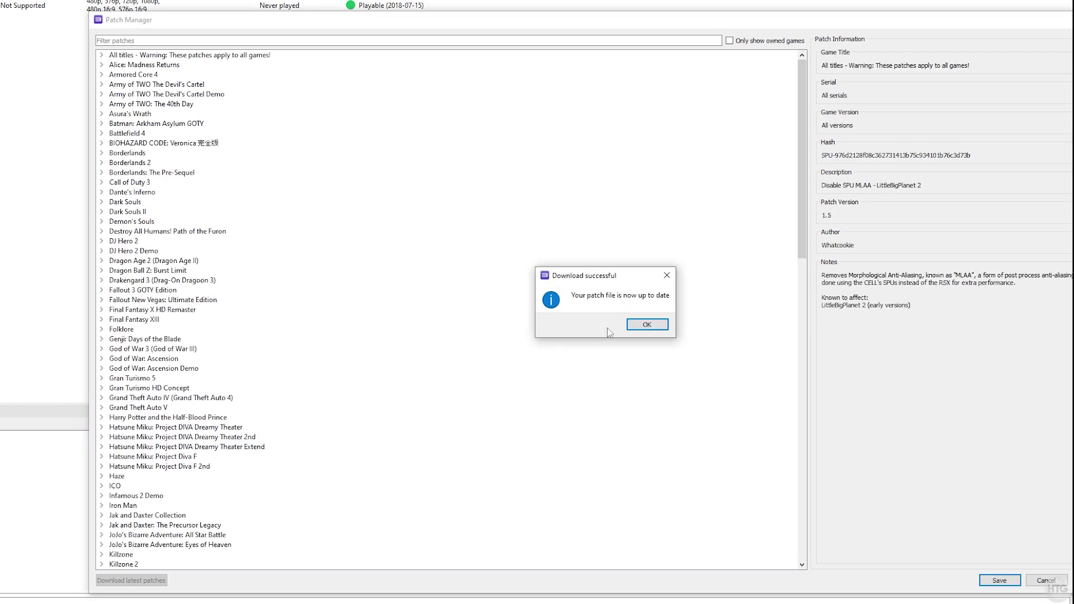
pyautogui.click(645, 330)
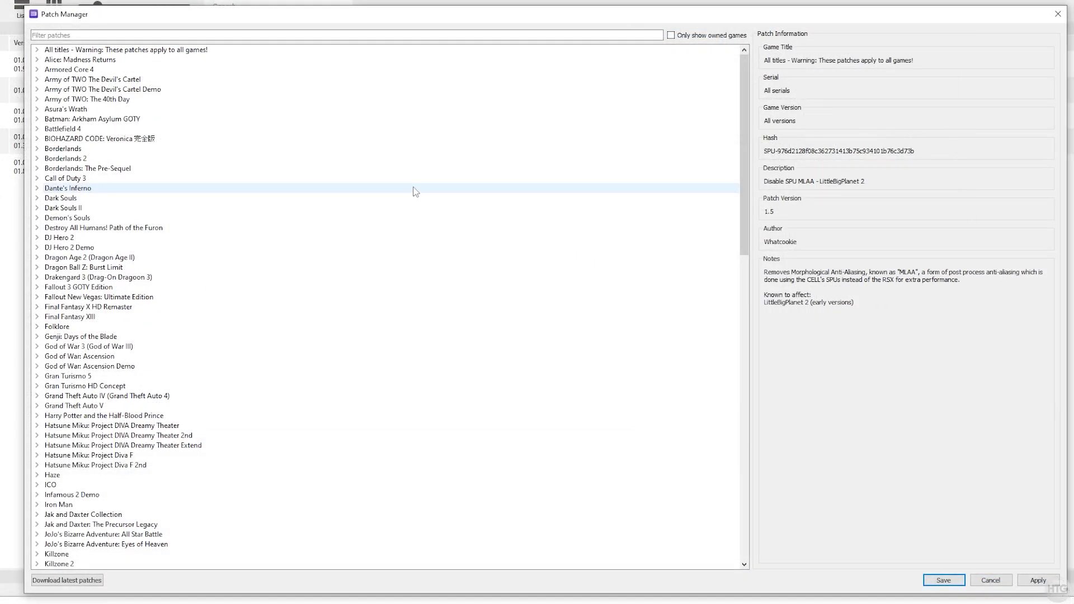
# Look through the list of patchable games, briefly limiting it to owned games and restoring the full list.
pyautogui.scroll(-3, 608, 223)
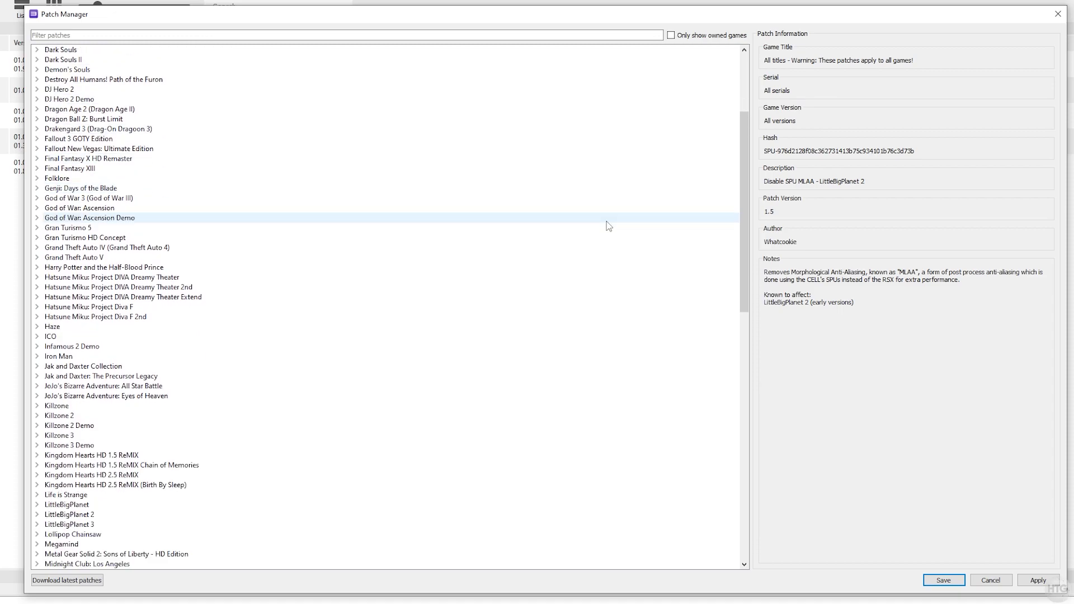
pyautogui.scroll(-13, 607, 223)
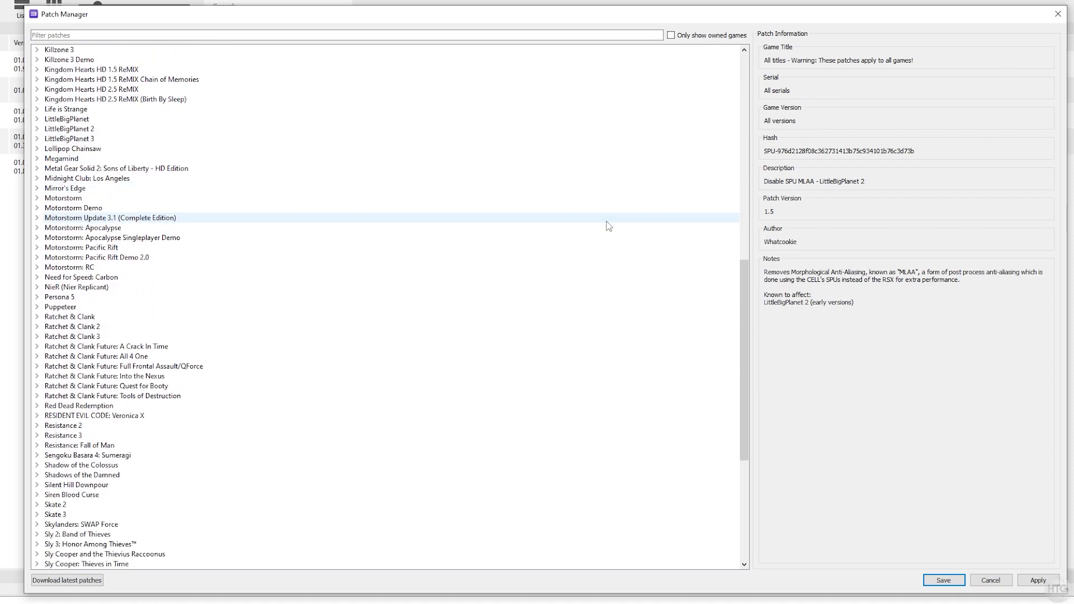
pyautogui.scroll(-2, 607, 220)
pyautogui.scroll(15, 606, 220)
pyautogui.click(672, 36)
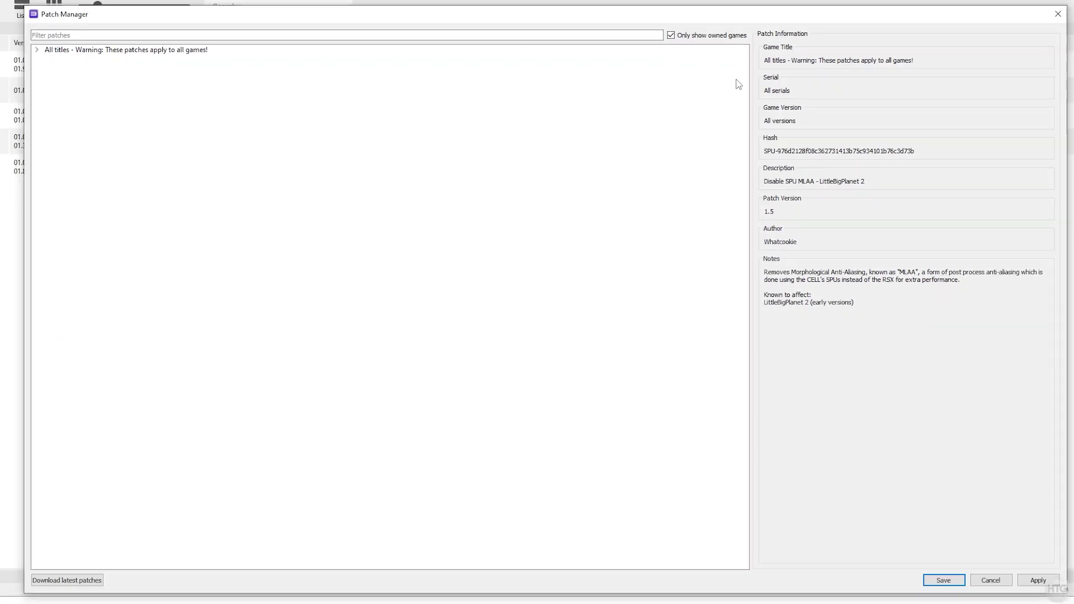
pyautogui.click(741, 37)
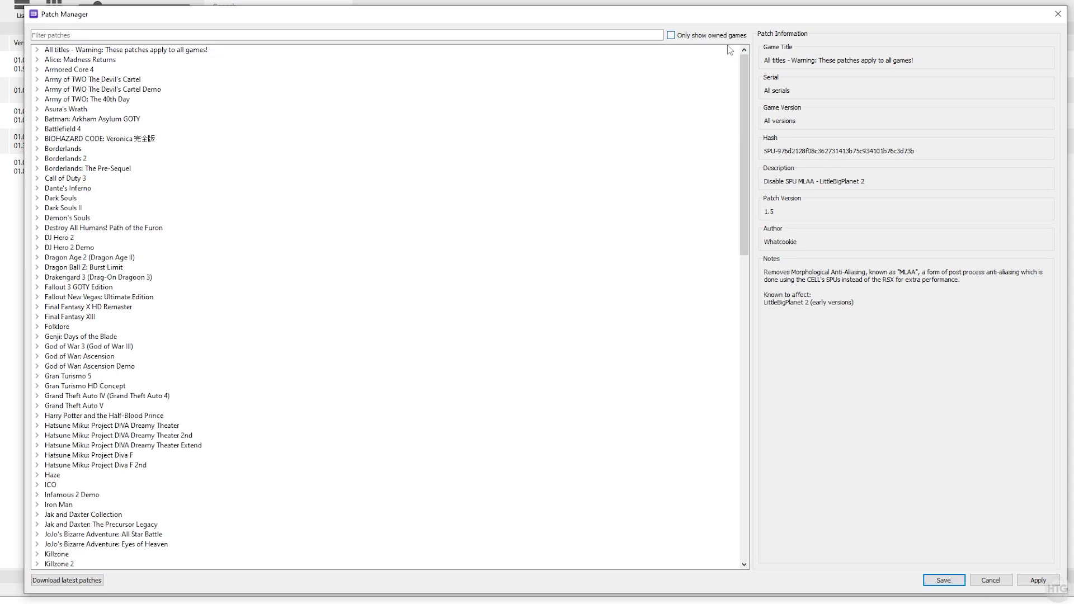
# Try the Extended FOV patch for Call of Duty 3 under BLES00016, and leave the patch manager without saving.
pyautogui.click(36, 179)
pyautogui.click(49, 188)
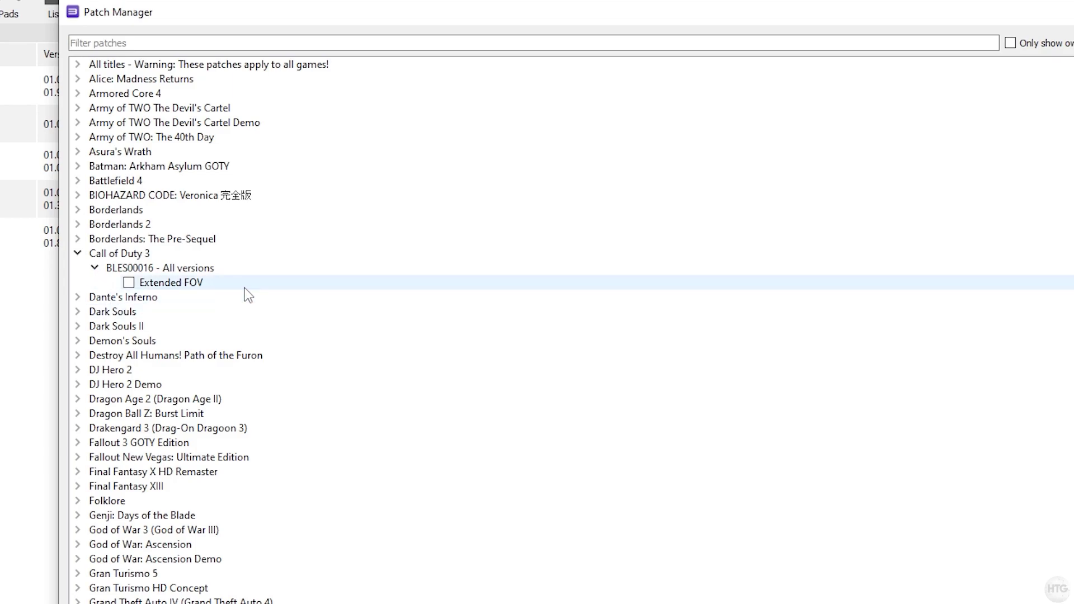
pyautogui.click(129, 283)
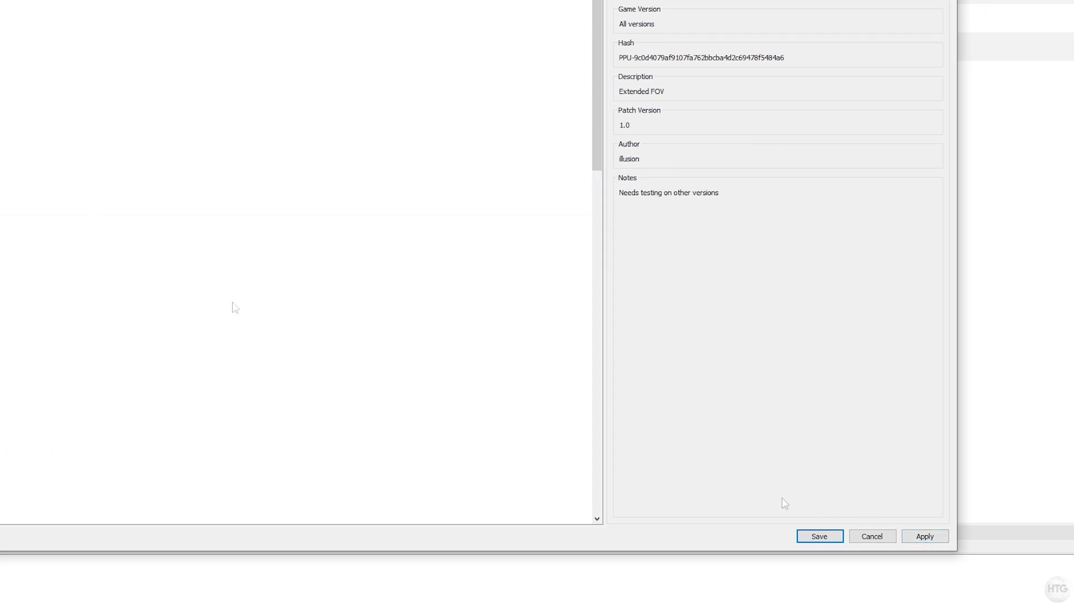
pyautogui.click(873, 537)
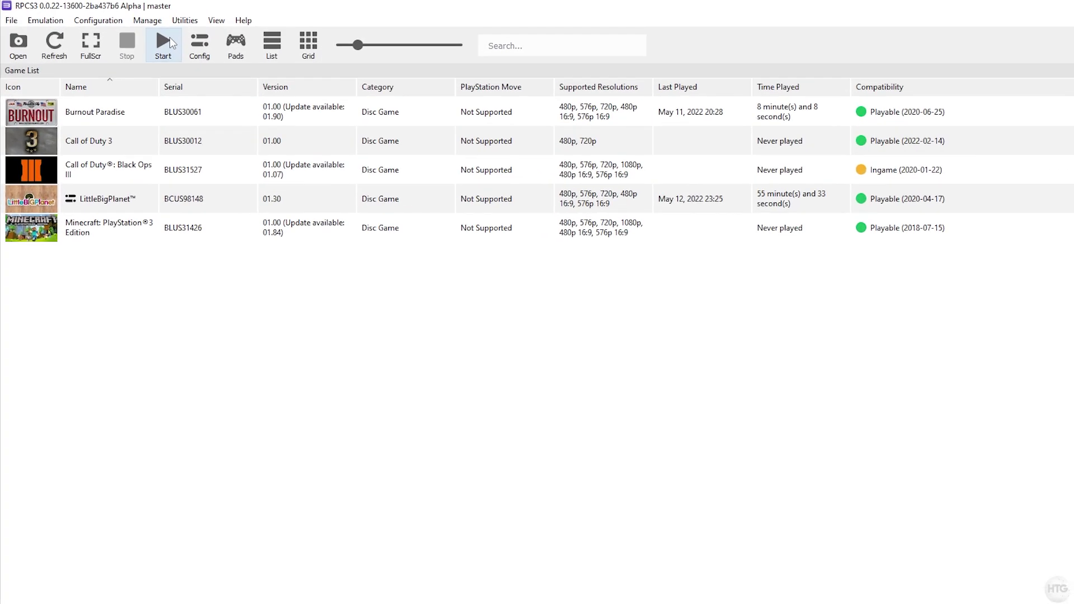
# Select Burnout Paradise in the game list and start playing it.
pyautogui.click(94, 14)
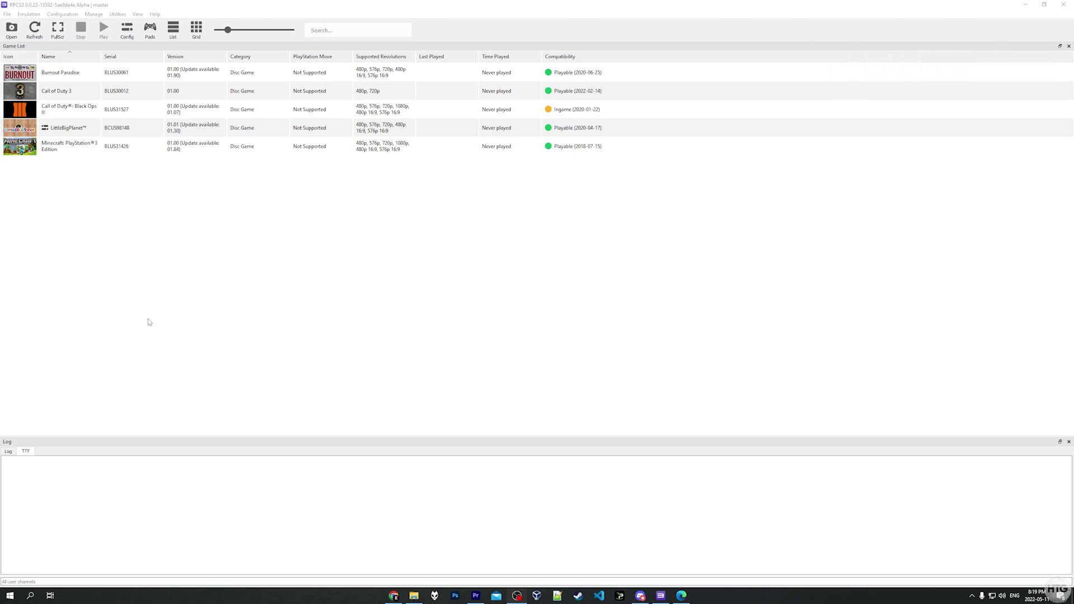
pyautogui.click(164, 74)
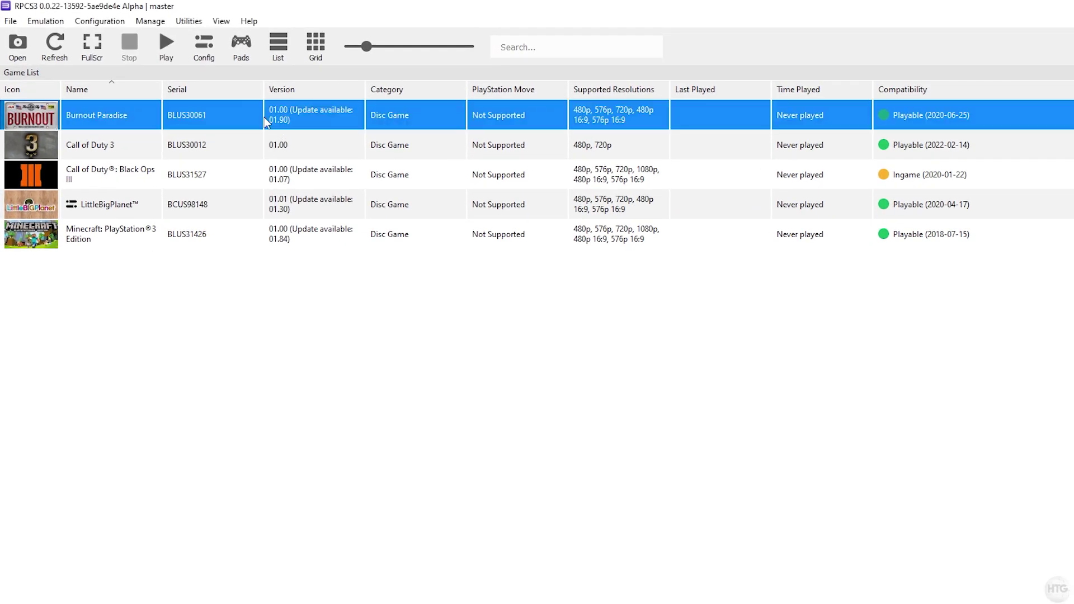
pyautogui.click(170, 54)
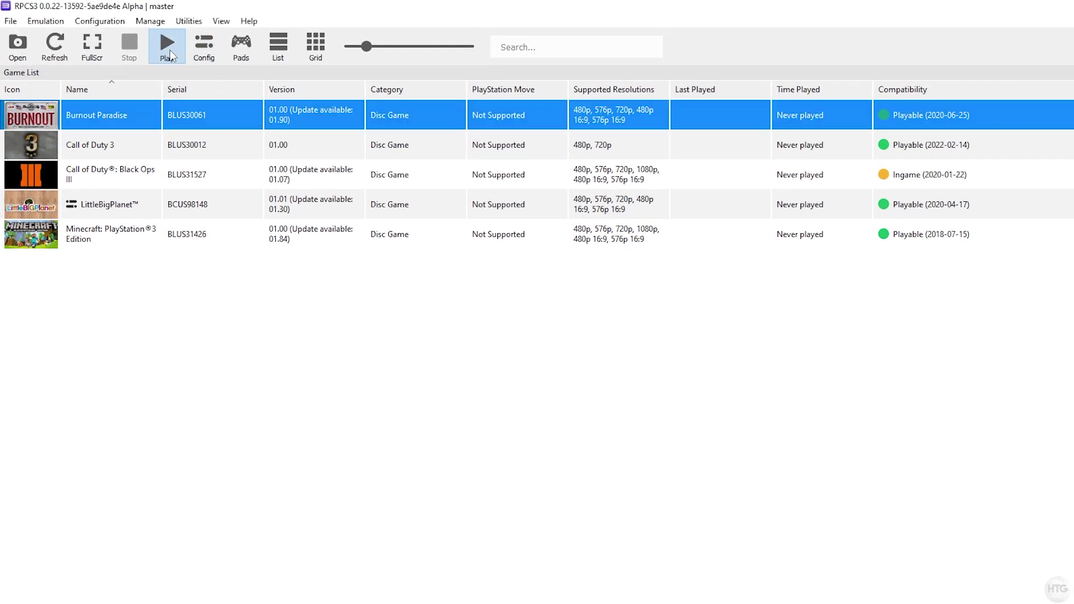